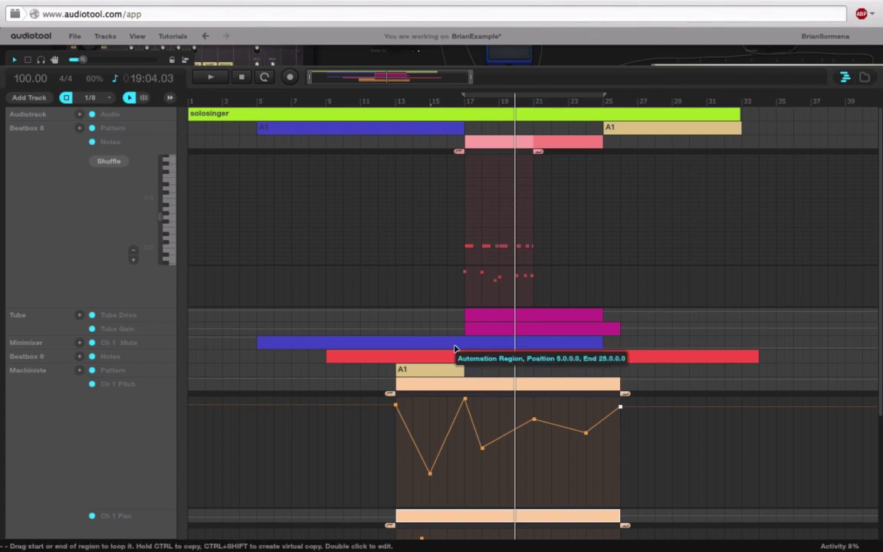
# Enlarge the timeline area and play the arrangement from bar 13.
pyautogui.moveTo(541, 57); pyautogui.dragTo(547, 386)
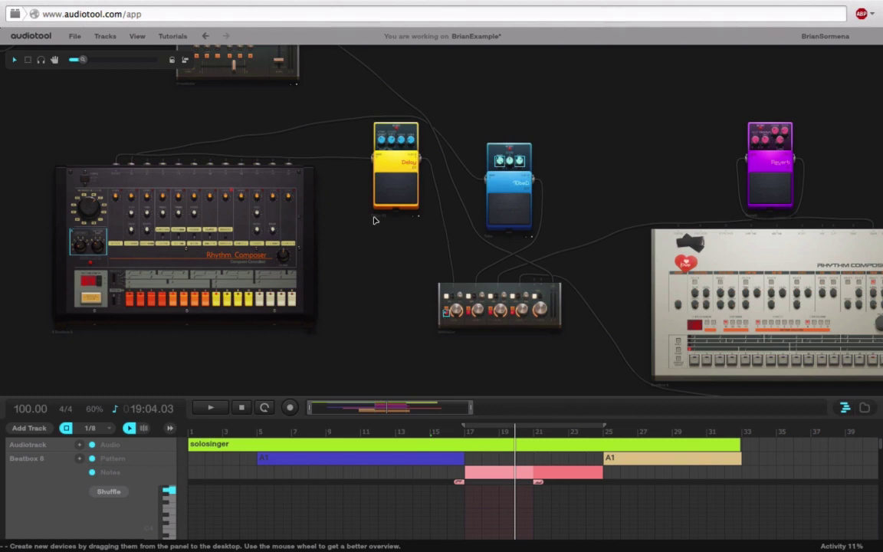
pyautogui.moveTo(528, 397); pyautogui.dragTo(529, 207)
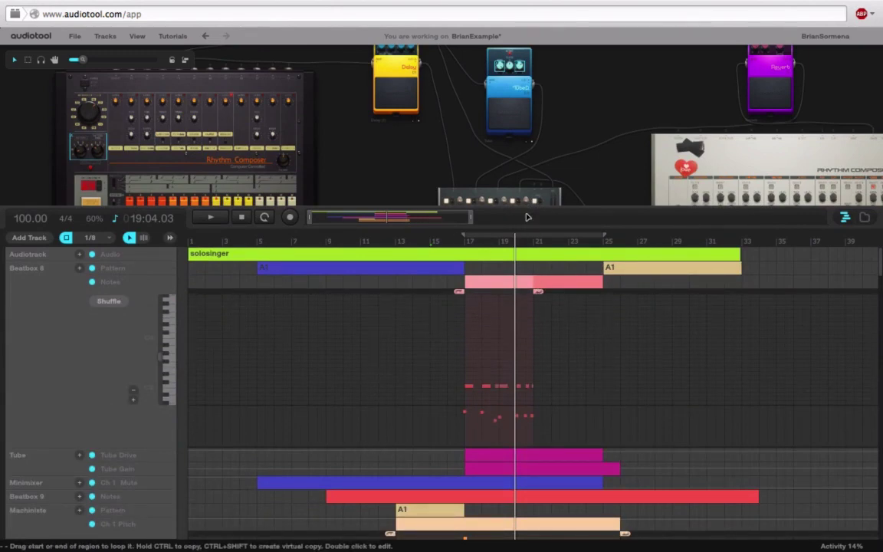
pyautogui.moveTo(524, 205); pyautogui.dragTo(487, 113)
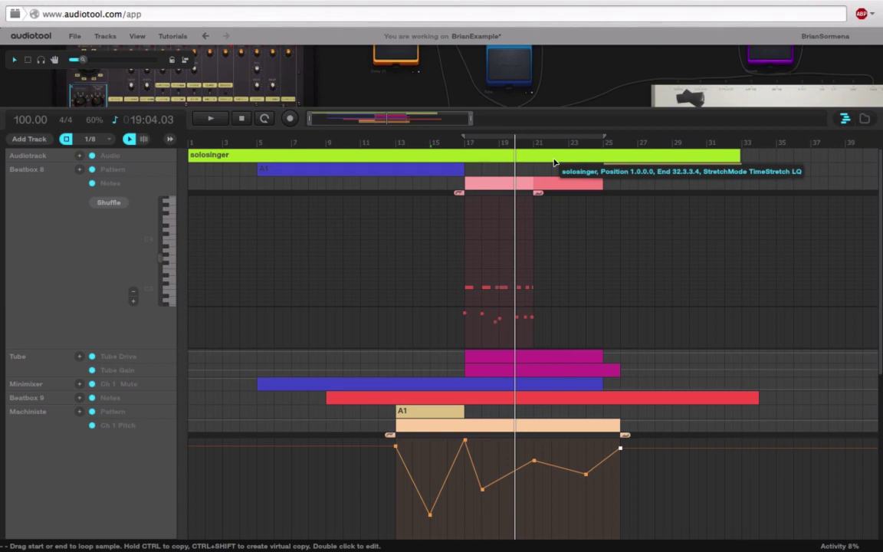
pyautogui.click(401, 145)
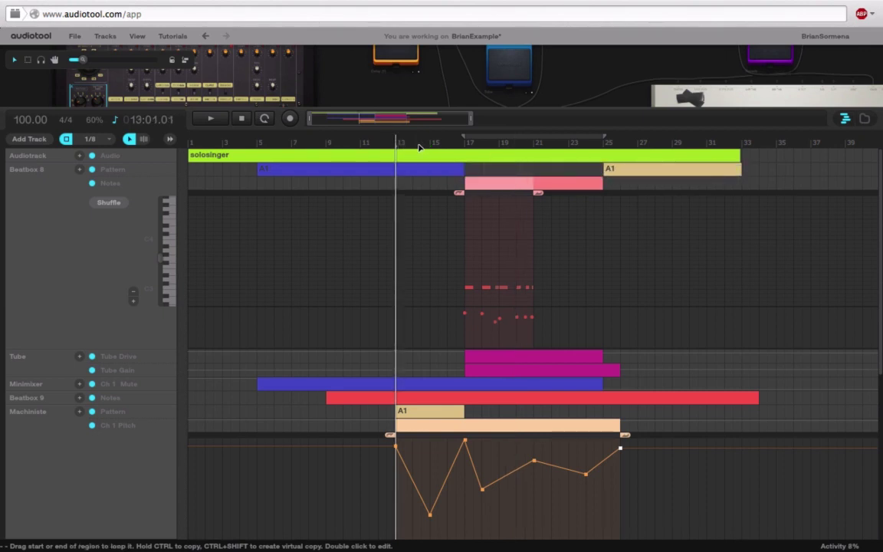
pyautogui.press('space')
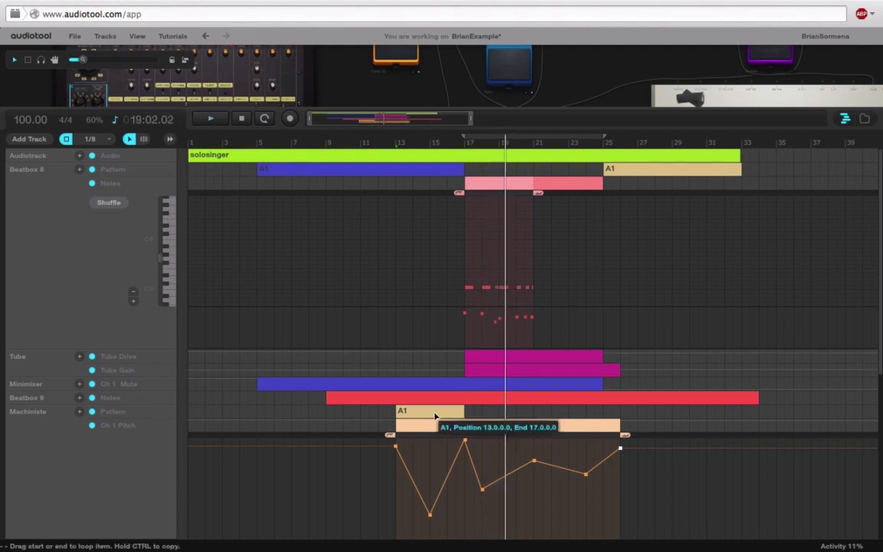
# Collapse the automation editors of the Machiniste Ch 1 Pitch and Ch 1 Pan regions.
pyautogui.click(437, 426)
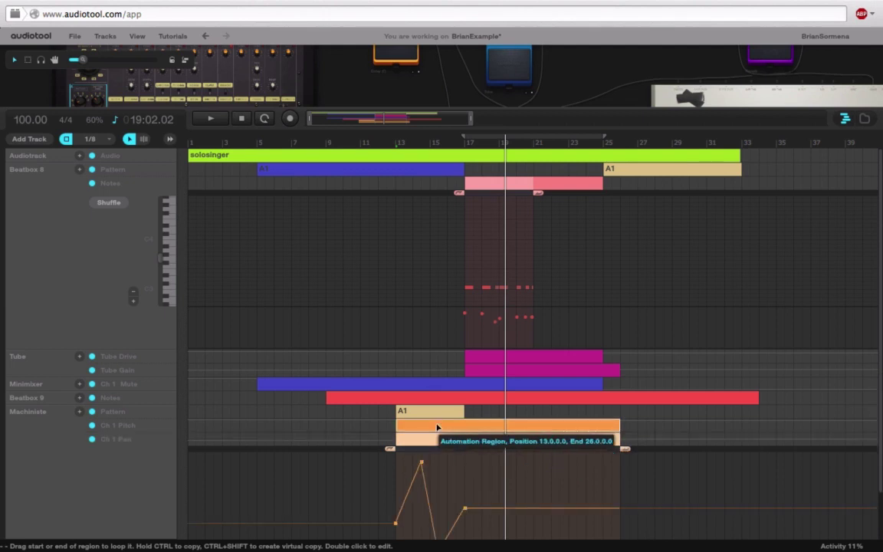
pyautogui.click(416, 441)
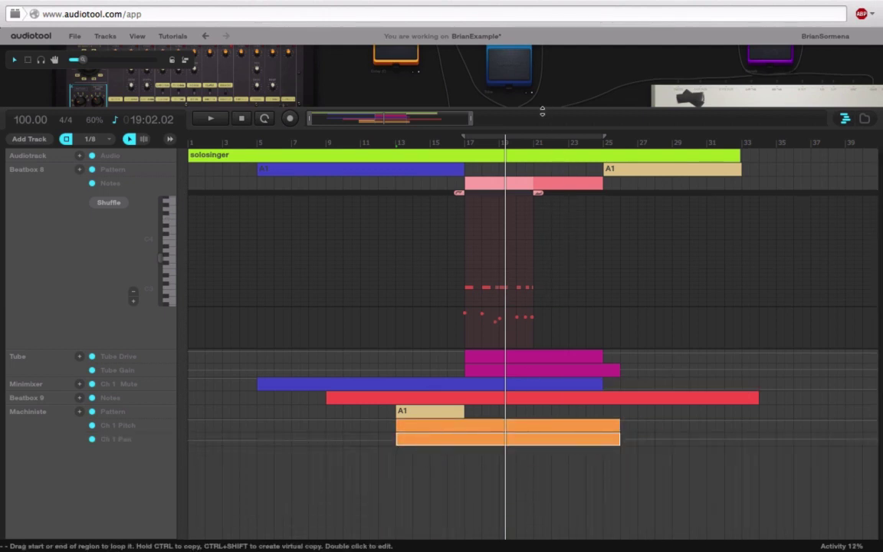
# Create automation tracks for the Feedback and Level knobs of the yellow Delay pedal between the S.Detune pedal and the EQ.
pyautogui.moveTo(543, 108); pyautogui.dragTo(544, 306)
pyautogui.moveTo(622, 141); pyautogui.dragTo(429, 84)
pyautogui.moveTo(435, 265); pyautogui.dragTo(153, 128)
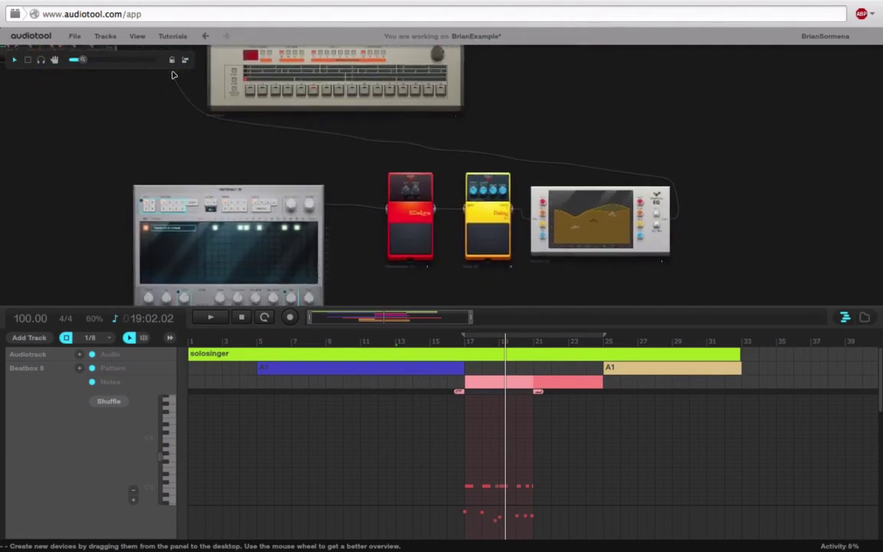
pyautogui.moveTo(82, 60); pyautogui.dragTo(122, 66)
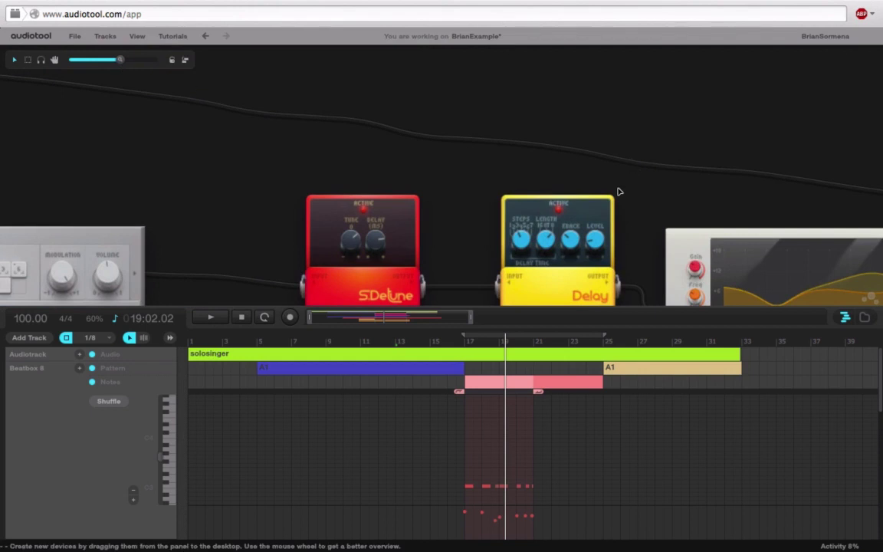
pyautogui.moveTo(618, 190); pyautogui.dragTo(574, 172)
pyautogui.rightClick(535, 227)
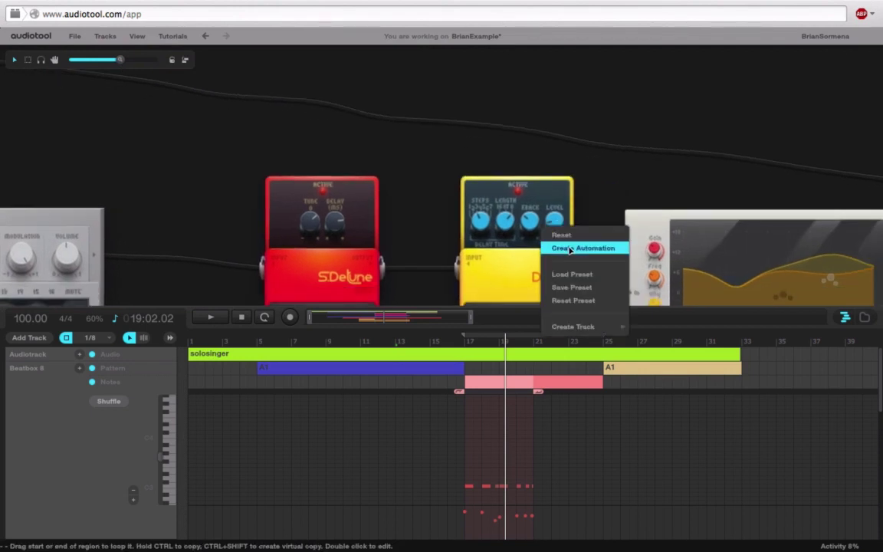
pyautogui.rightClick(568, 232)
pyautogui.click(602, 250)
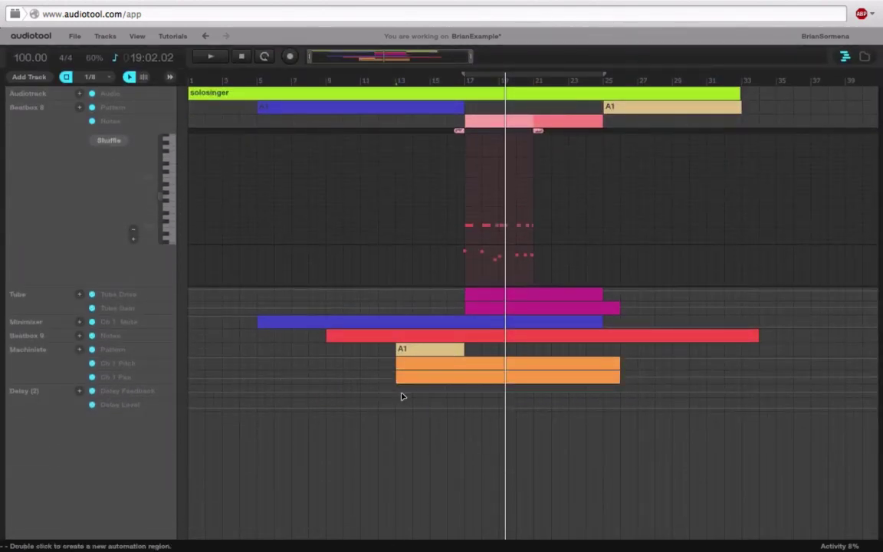
# Create an automation region at bar 13 on both the Delay Feedback and Delay Level tracks, opening the Feedback region for editing.
pyautogui.doubleClick(400, 392)
pyautogui.doubleClick(404, 404)
pyautogui.doubleClick(404, 393)
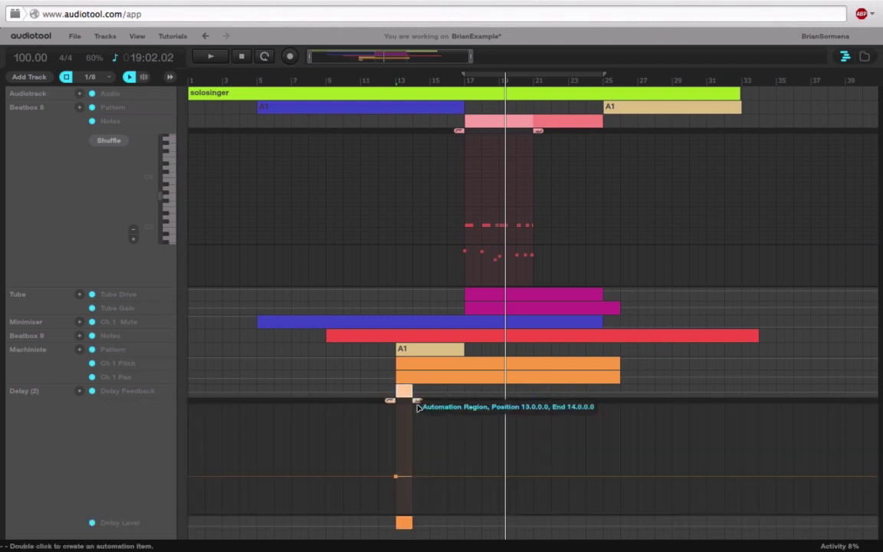
# Extend the Delay Feedback region to bar 21 and give its envelope an end point at bar 22 and a raised peak at bar 17.
pyautogui.moveTo(412, 400); pyautogui.dragTo(503, 402)
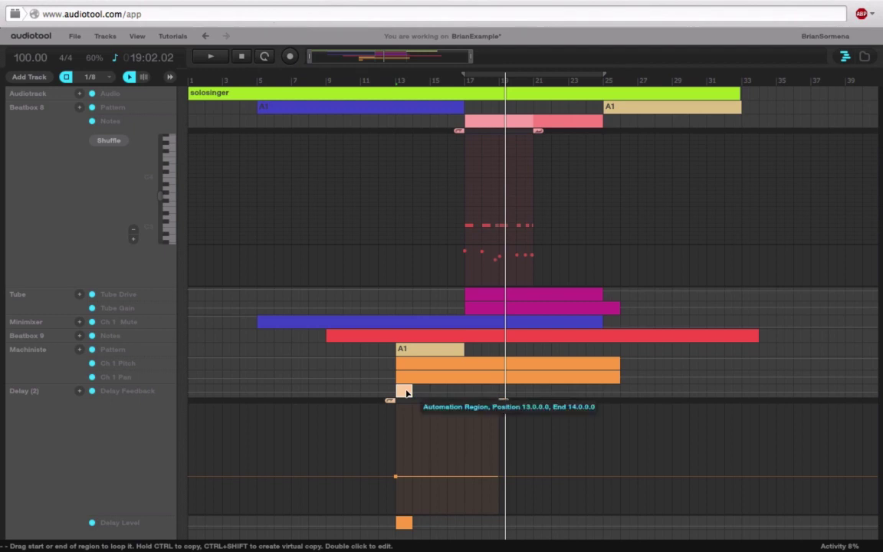
pyautogui.moveTo(409, 392); pyautogui.dragTo(556, 400)
pyautogui.moveTo(499, 391); pyautogui.dragTo(534, 393)
pyautogui.doubleClick(546, 479)
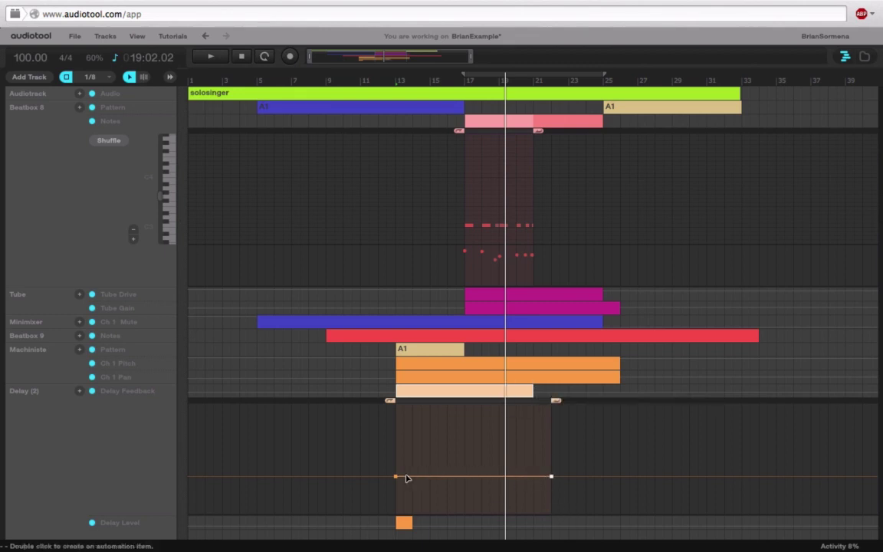
pyautogui.moveTo(462, 476); pyautogui.dragTo(464, 450)
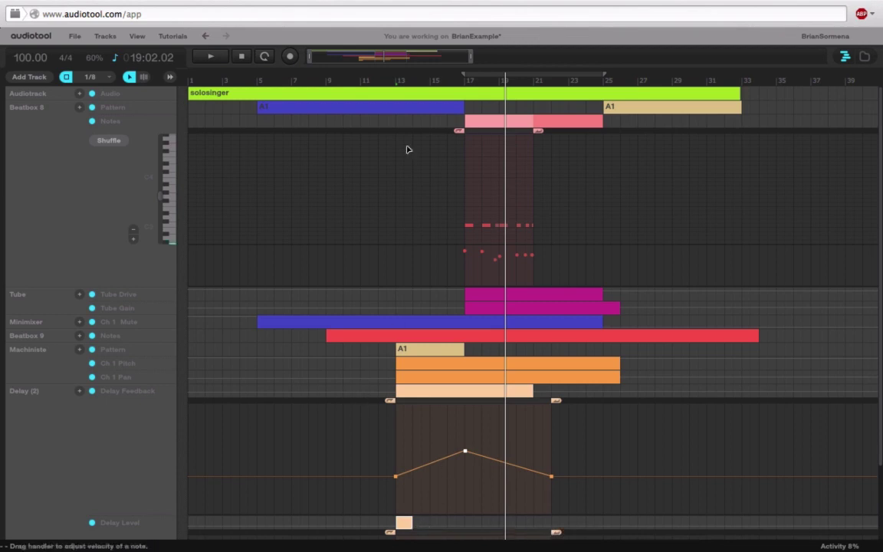
# Extend the Delay Level region to bar 22 and shape its envelope into a raised plateau between bars 17 and 19.
pyautogui.scroll(-3, 881, 444)
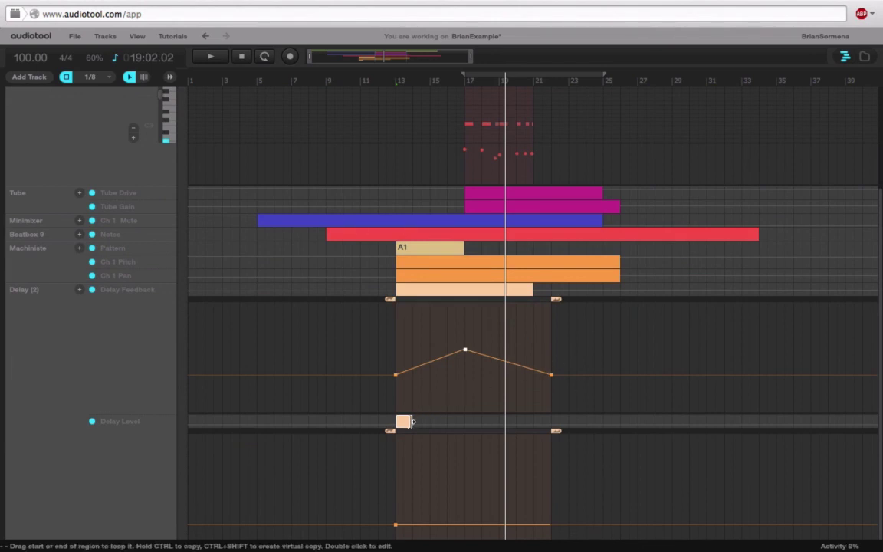
pyautogui.moveTo(410, 421); pyautogui.dragTo(548, 428)
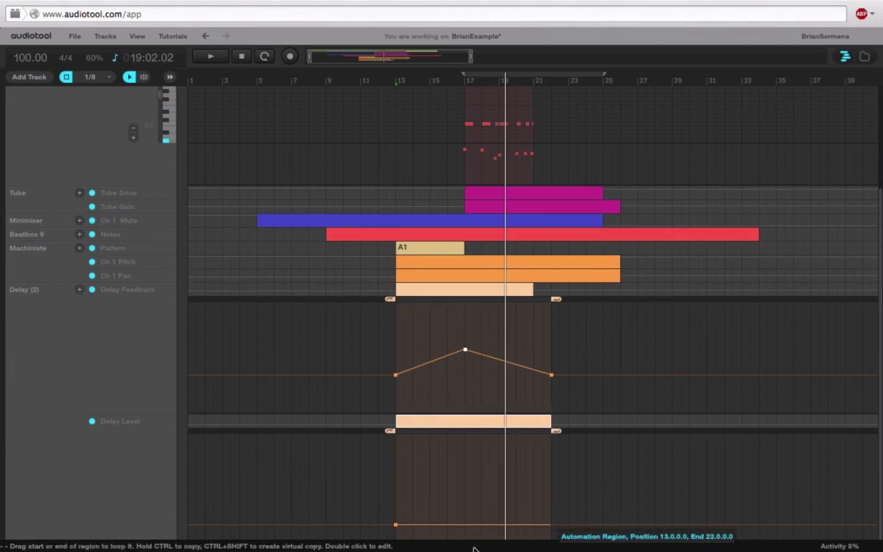
pyautogui.moveTo(551, 527); pyautogui.dragTo(500, 486)
# During playback from bar 11, add a Delay Feedback point at bar 16 and raise its bar 17 peak and the Delay Level point at bar 19.
pyautogui.click(350, 81)
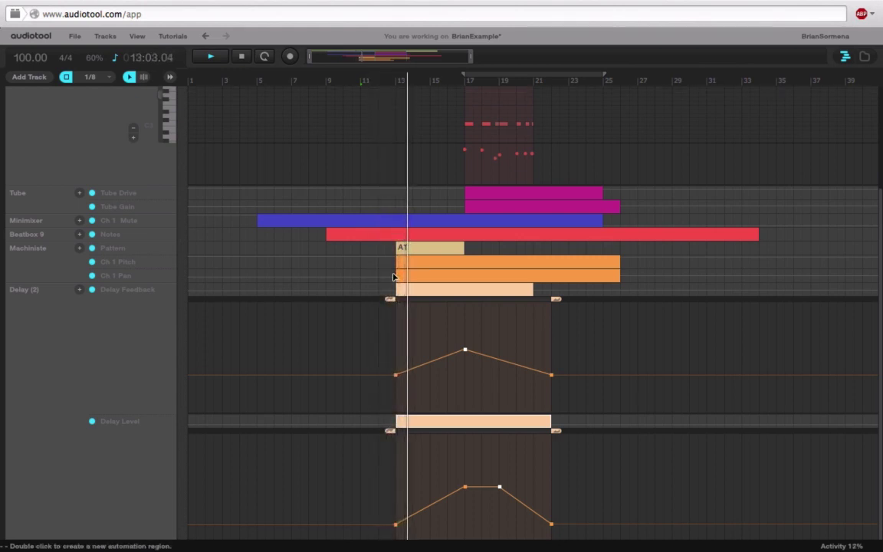
pyautogui.doubleClick(444, 360)
pyautogui.moveTo(464, 349); pyautogui.dragTo(464, 337)
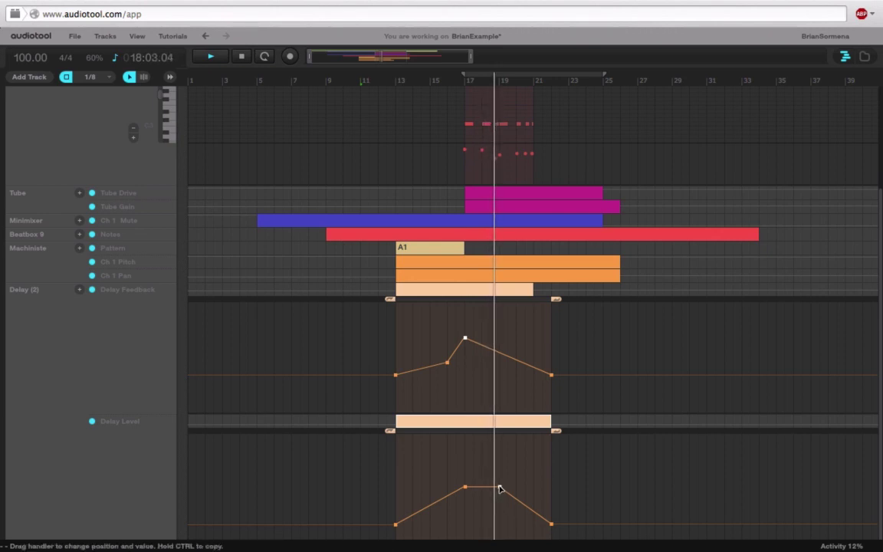
pyautogui.moveTo(499, 488); pyautogui.dragTo(499, 470)
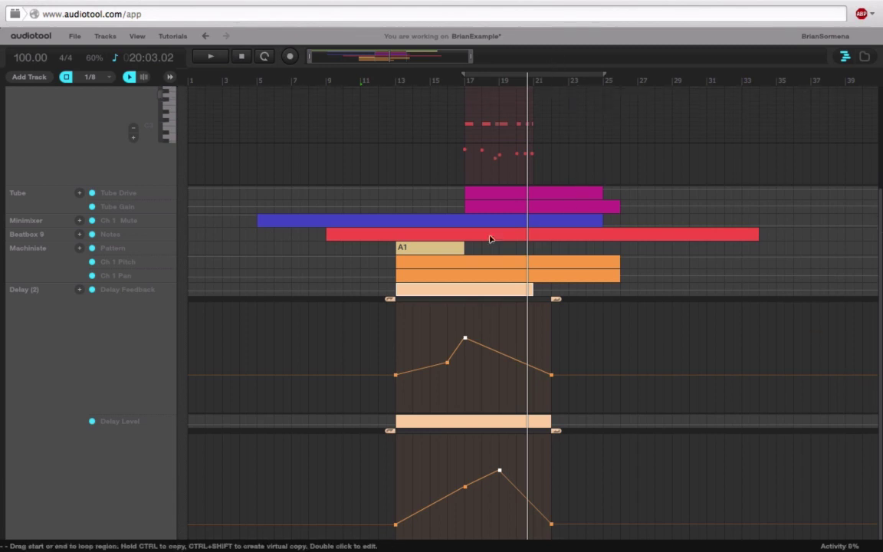
# Collapse the automation editors of the Delay Feedback and Delay Level regions.
pyautogui.scroll(3, 464, 295)
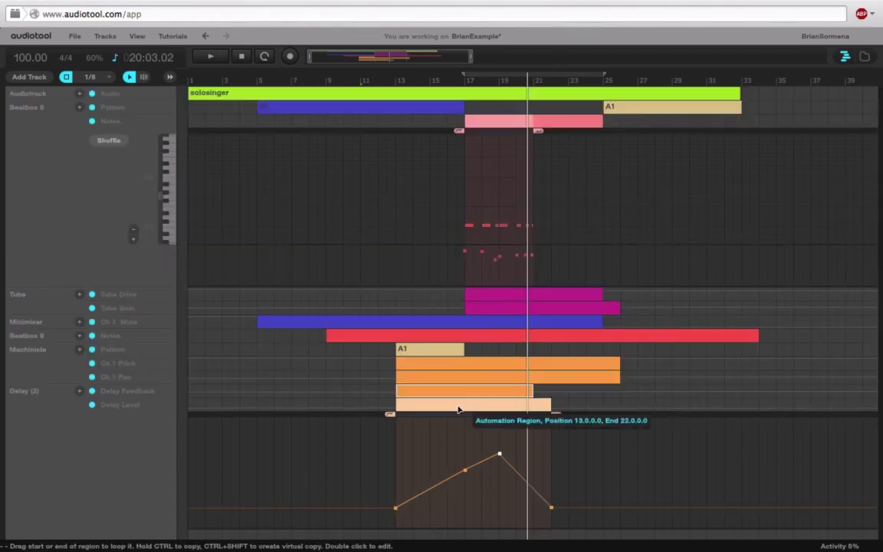
pyautogui.click(404, 395)
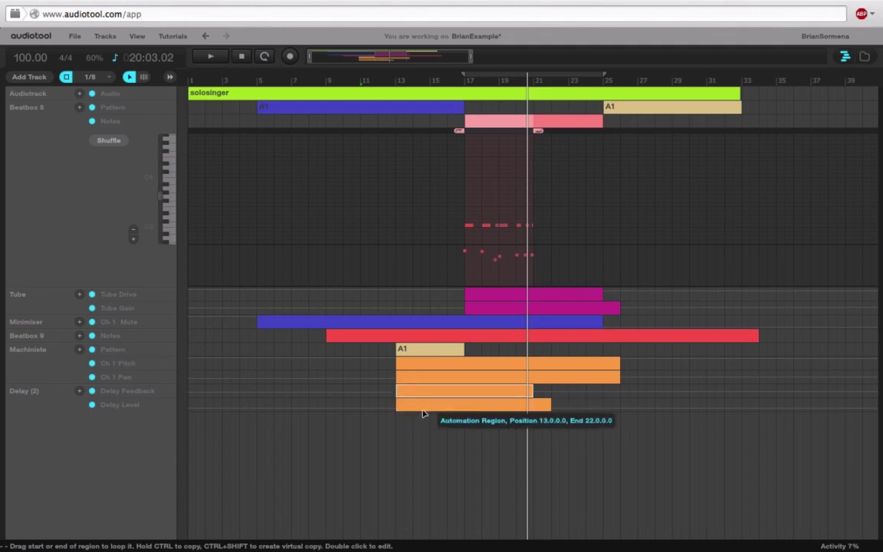
pyautogui.click(424, 408)
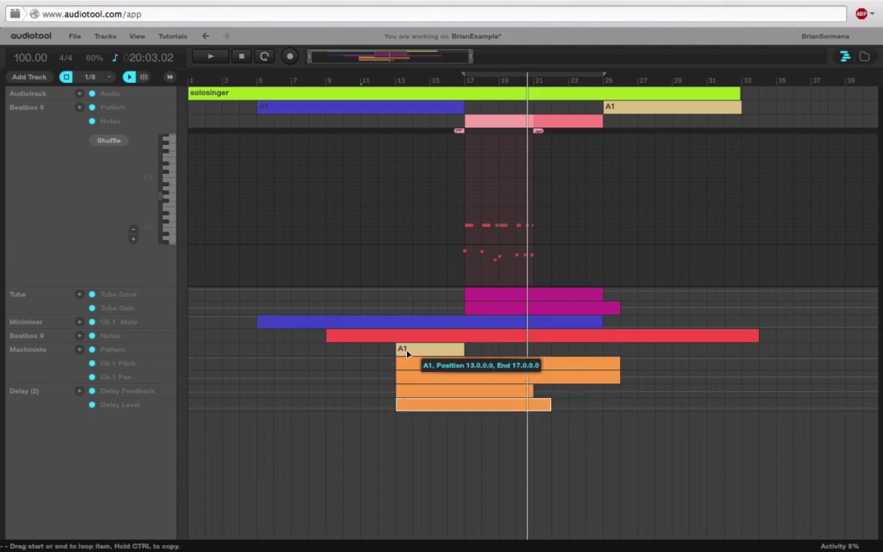
# Color the Machiniste pattern, Ch 1 Pitch and Ch 1 Pan regions and both Delay automation regions Strawberry.
pyautogui.rightClick(427, 354)
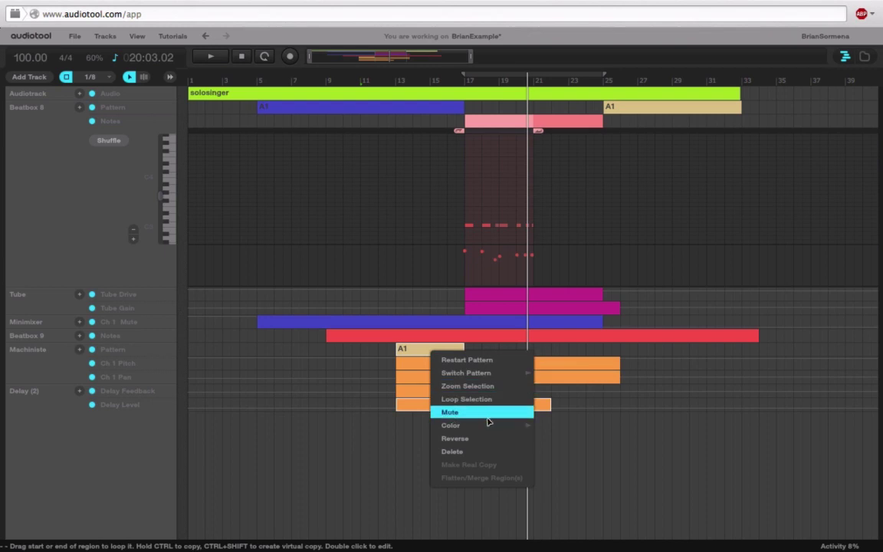
pyautogui.moveTo(479, 425)
pyautogui.click(585, 399)
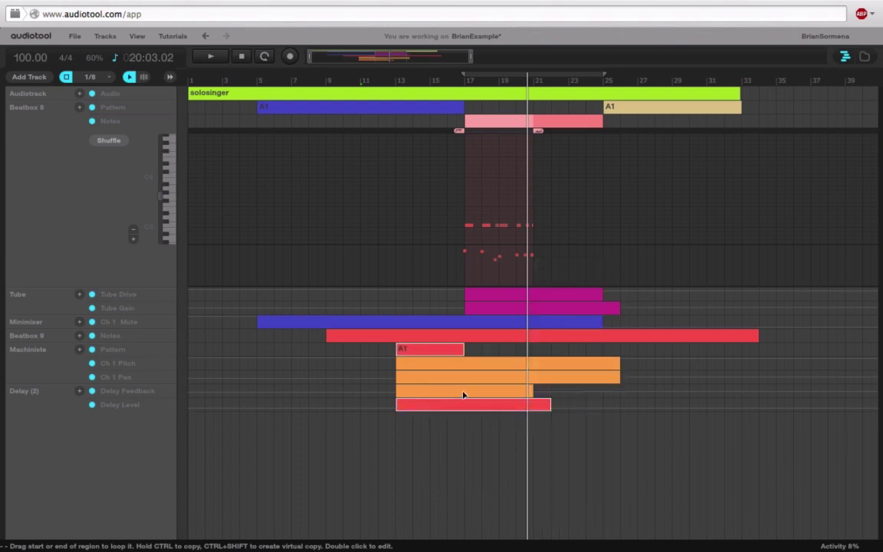
pyautogui.rightClick(453, 369)
pyautogui.moveTo(496, 420)
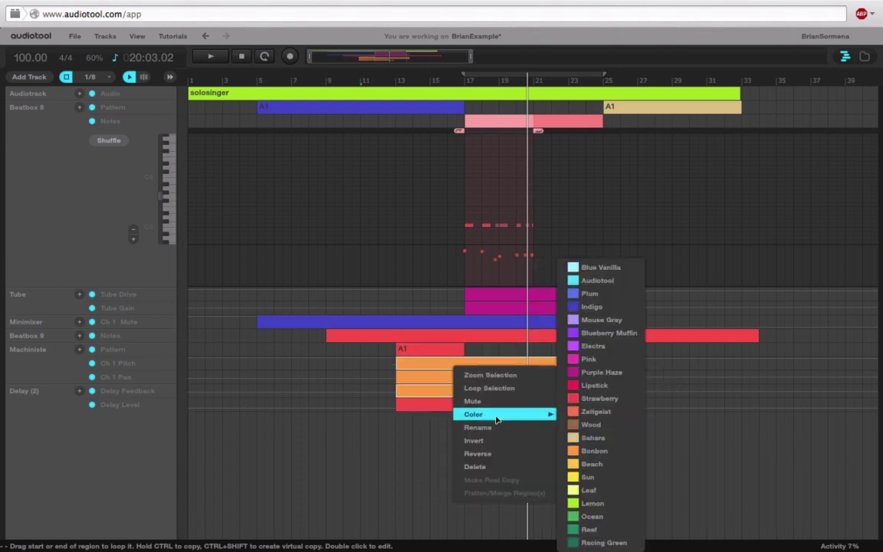
pyautogui.click(598, 406)
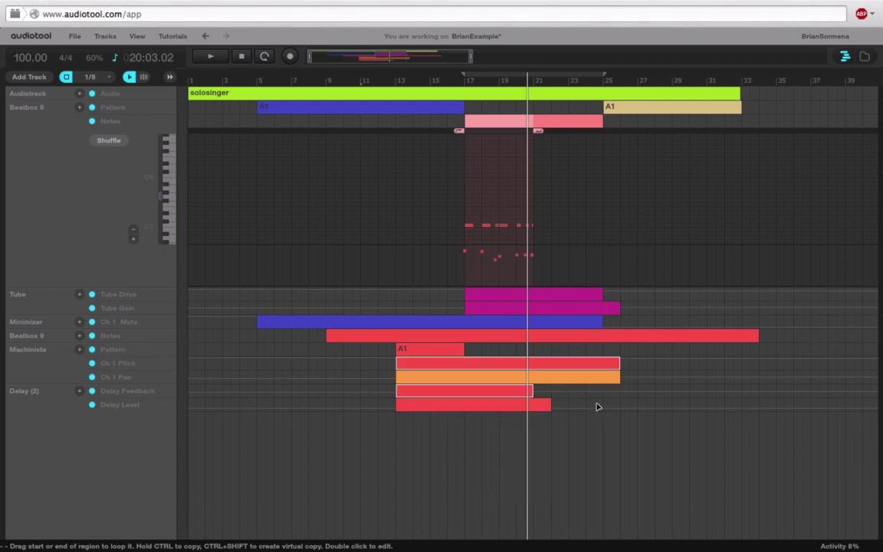
pyautogui.rightClick(456, 379)
pyautogui.moveTo(548, 424)
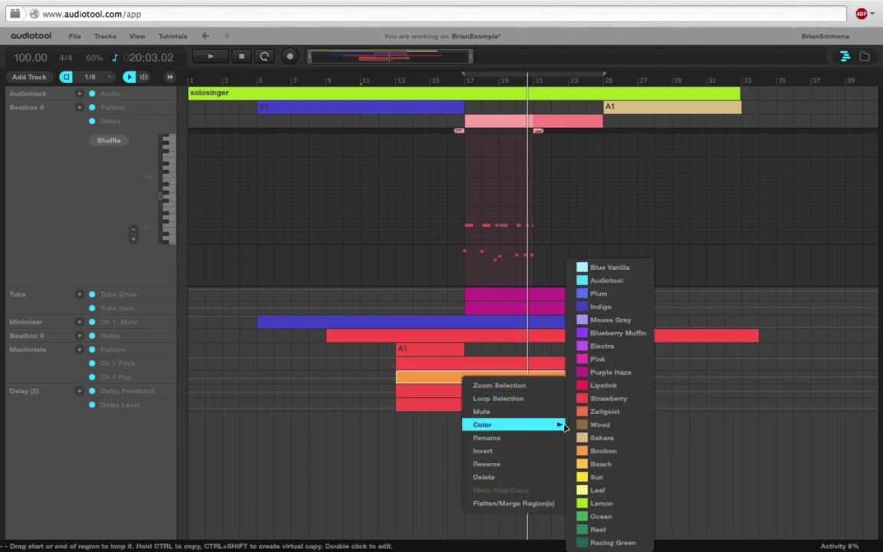
pyautogui.click(623, 398)
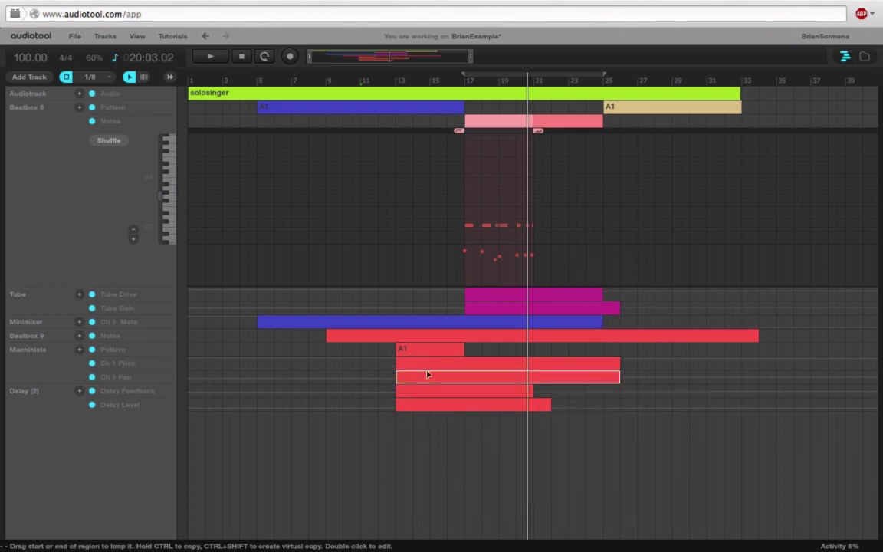
# Color the Beatbox 9 notes region Mouse Gray.
pyautogui.rightClick(387, 338)
pyautogui.moveTo(455, 383)
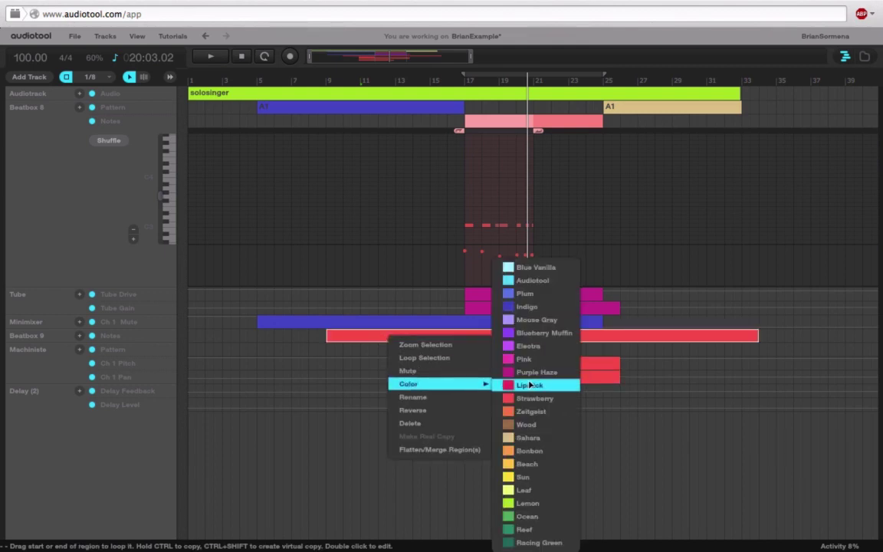
pyautogui.click(537, 319)
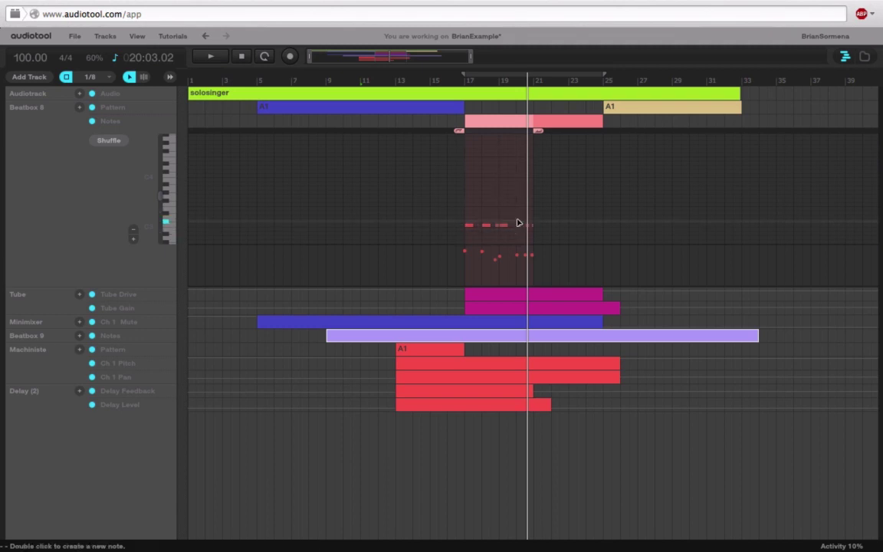
# Open the Tube Drive and Tube Gain automation regions to examine their envelopes.
pyautogui.doubleClick(487, 294)
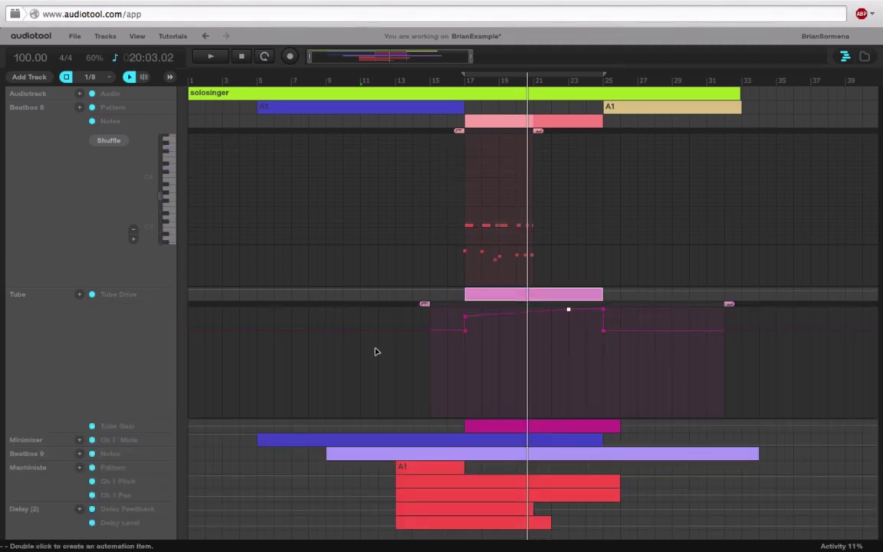
pyautogui.doubleClick(508, 426)
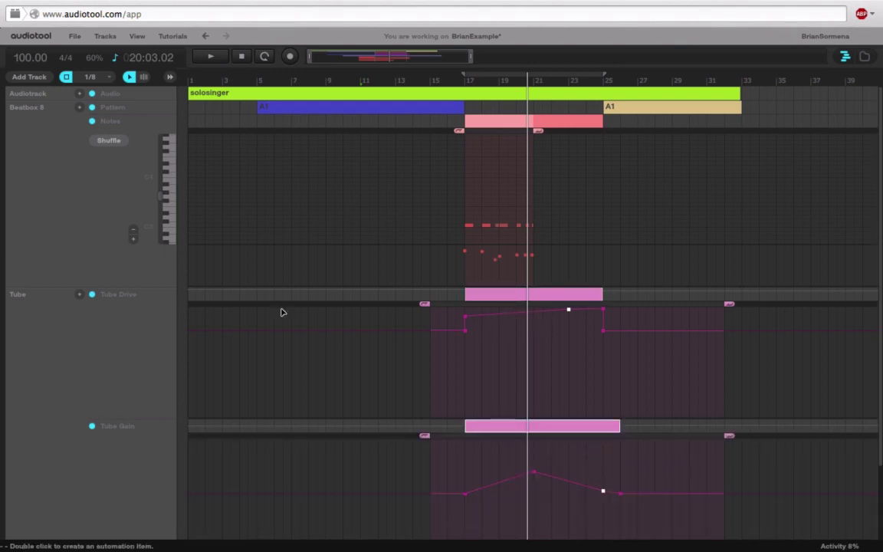
pyautogui.doubleClick(518, 297)
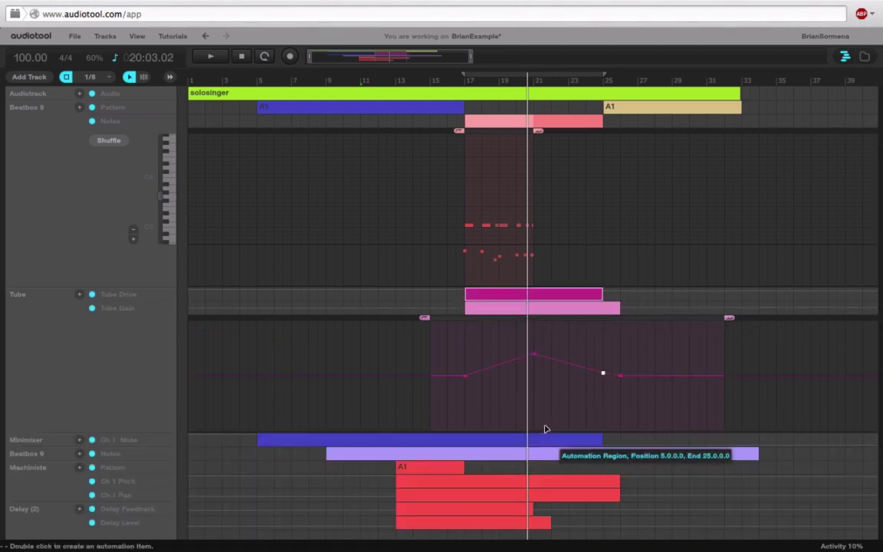
pyautogui.doubleClick(546, 295)
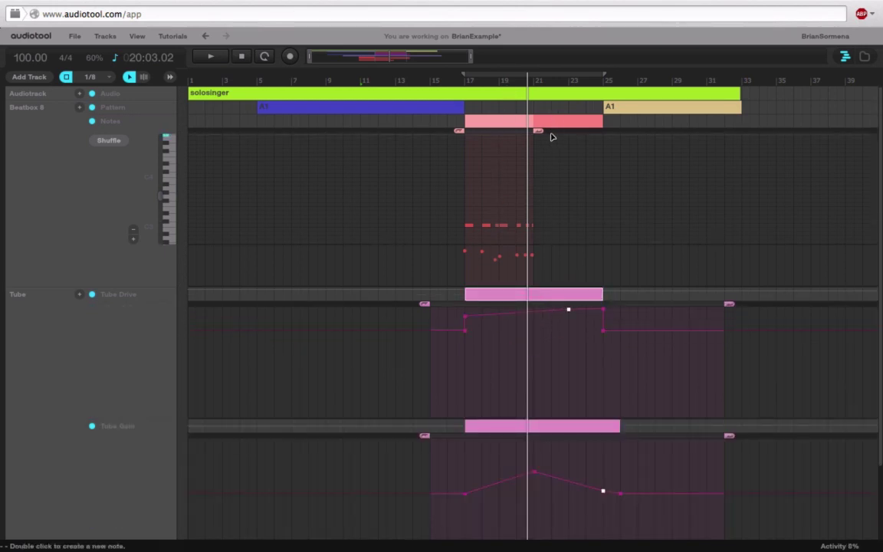
# Check the Beatbox 8 notes region against the Tube envelopes and collapse the notes, Tube Drive and Tube Gain editors.
pyautogui.doubleClick(508, 123)
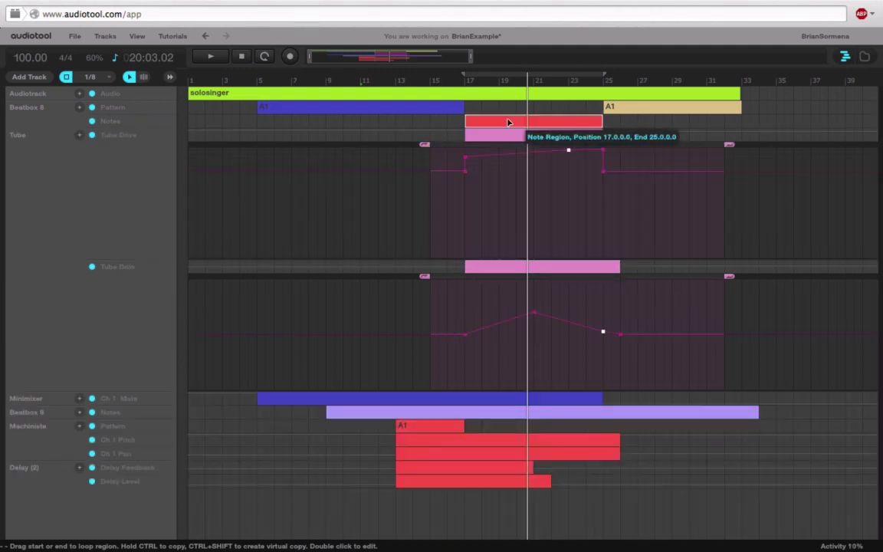
pyautogui.doubleClick(508, 123)
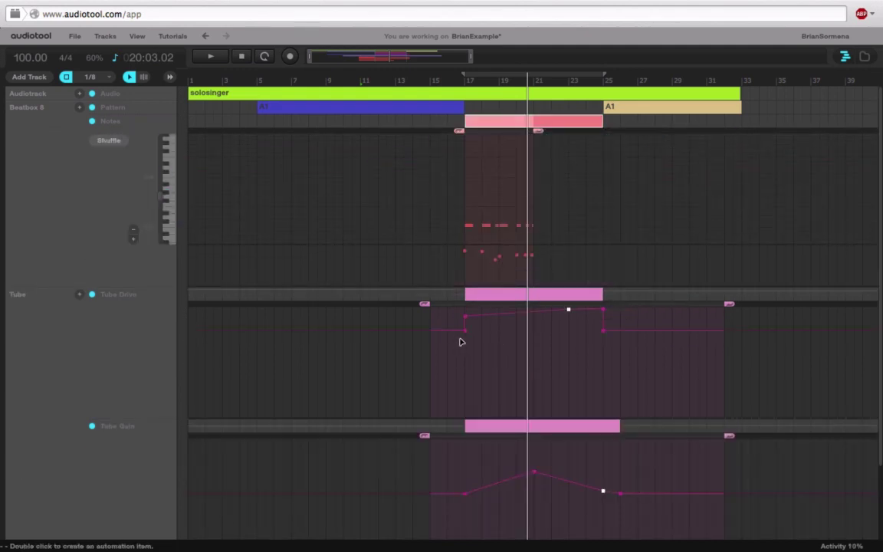
pyautogui.moveTo(464, 332)
pyautogui.doubleClick(513, 125)
pyautogui.doubleClick(493, 135)
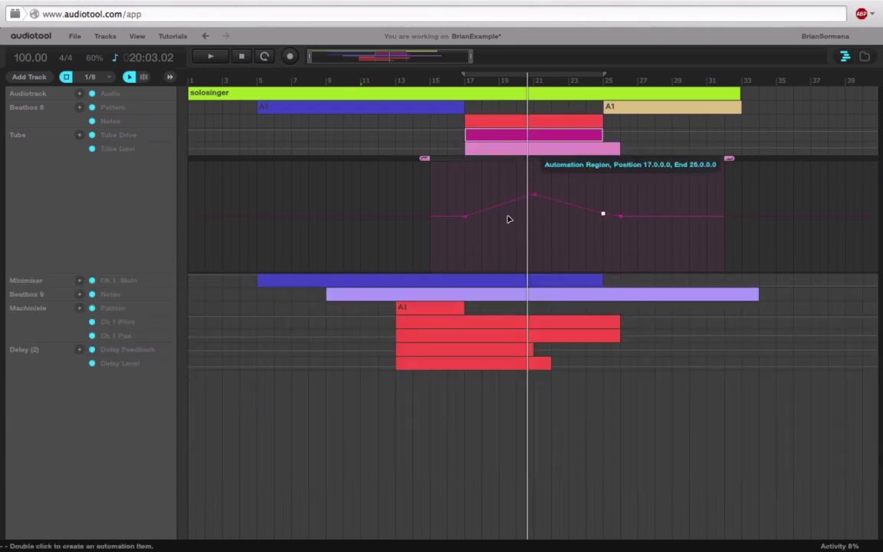
pyautogui.doubleClick(489, 149)
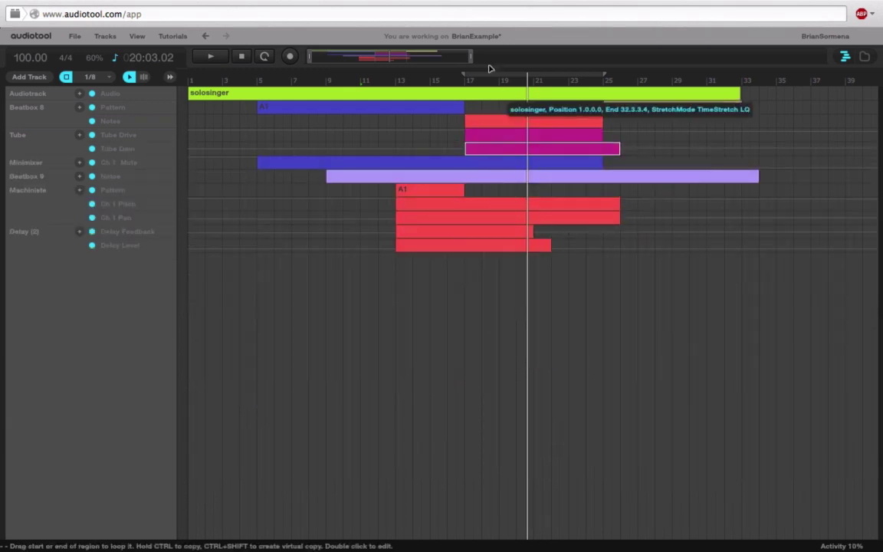
# Play the arrangement from bar 13.
pyautogui.moveTo(463, 61); pyautogui.dragTo(452, 61)
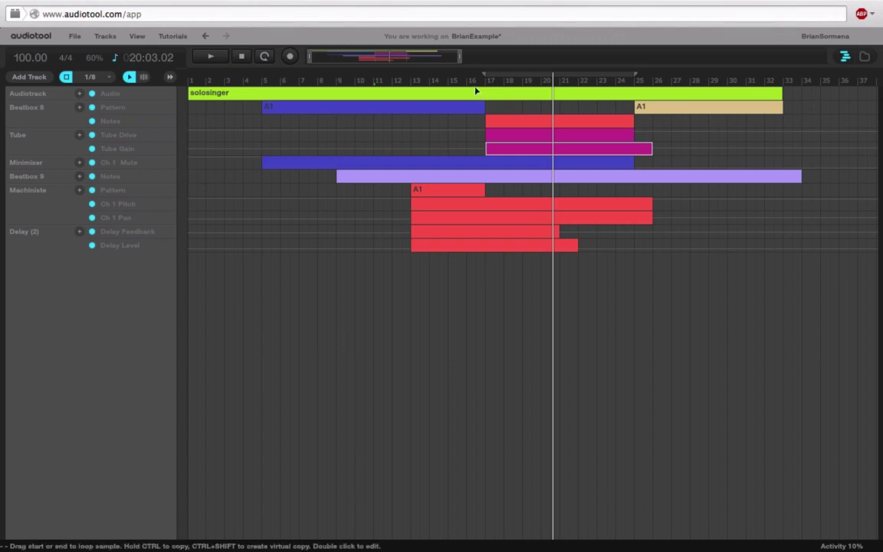
pyautogui.click(410, 81)
pyautogui.press('space')
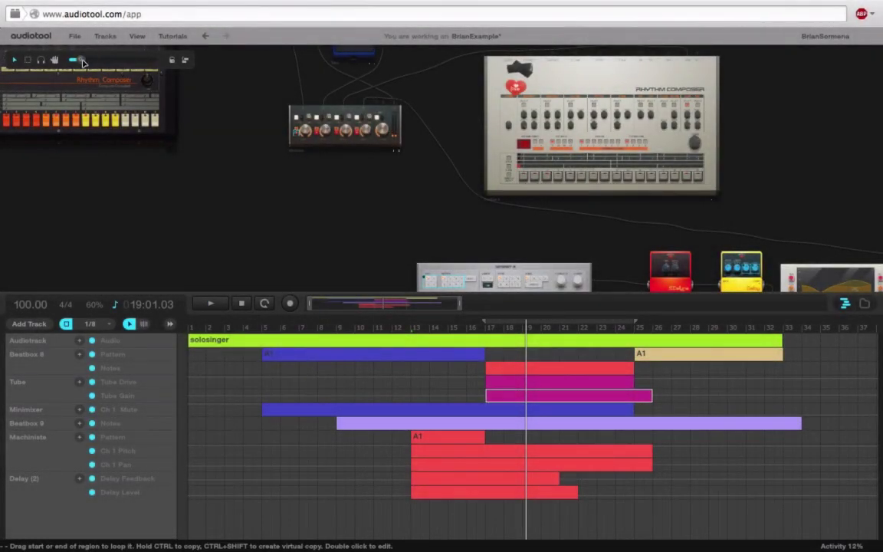
# Create an automation track for the Balance control of channel 4 on the Minimixer.
pyautogui.moveTo(82, 61); pyautogui.dragTo(102, 61)
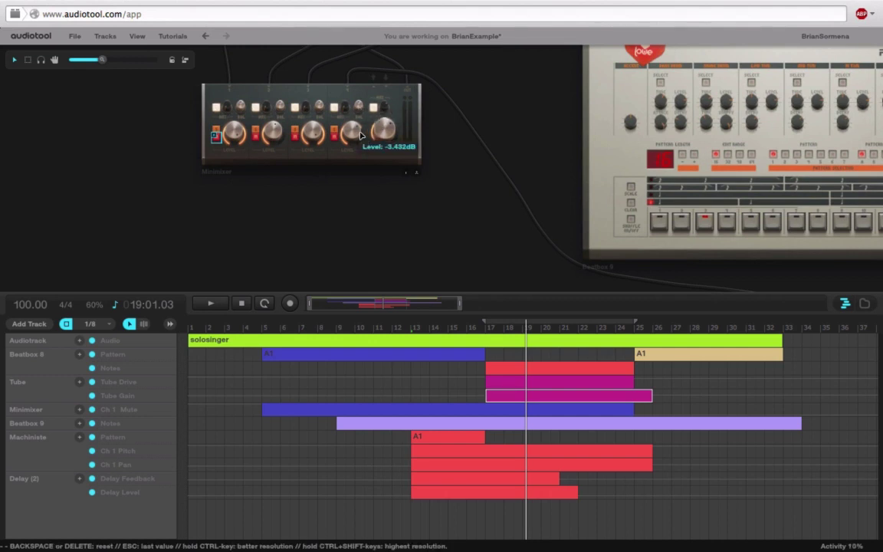
pyautogui.moveTo(438, 222); pyautogui.dragTo(235, 130)
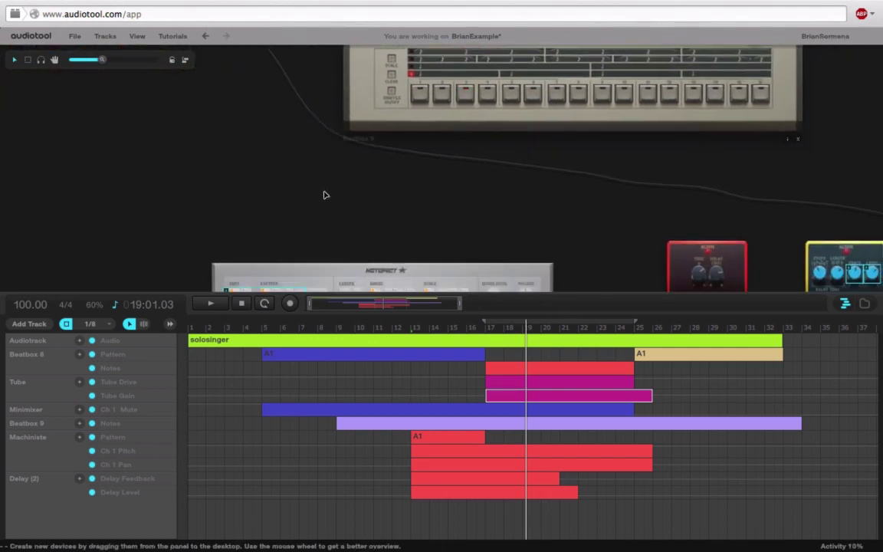
pyautogui.moveTo(325, 195); pyautogui.dragTo(266, 89)
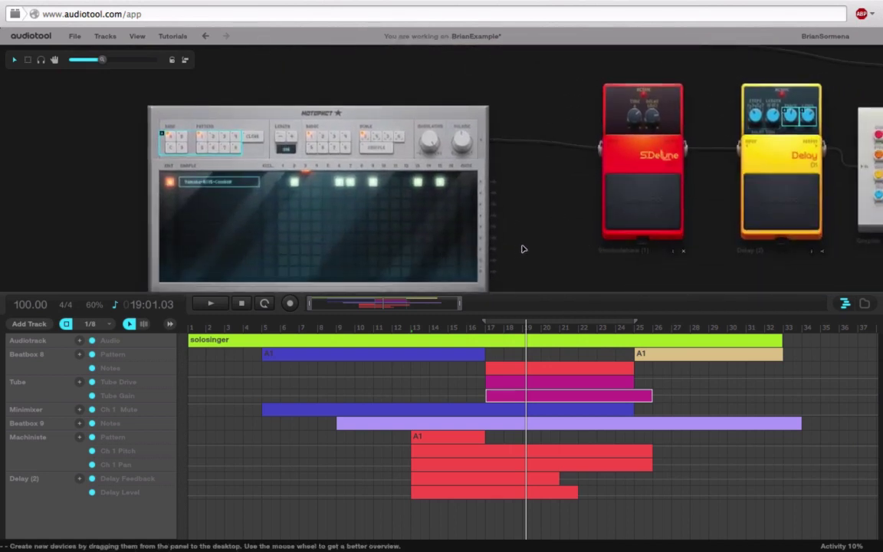
pyautogui.moveTo(522, 248); pyautogui.dragTo(504, 152)
pyautogui.moveTo(625, 235); pyautogui.dragTo(628, 294)
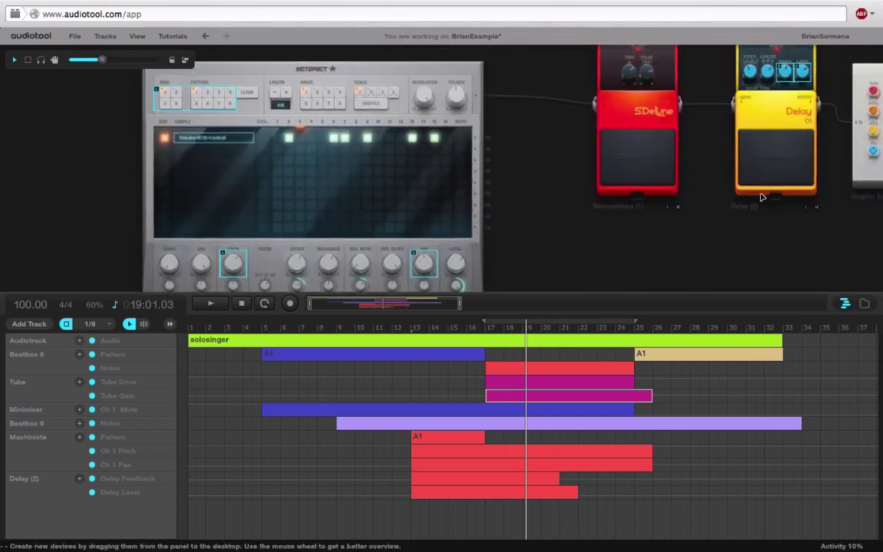
pyautogui.moveTo(573, 172); pyautogui.dragTo(606, 279)
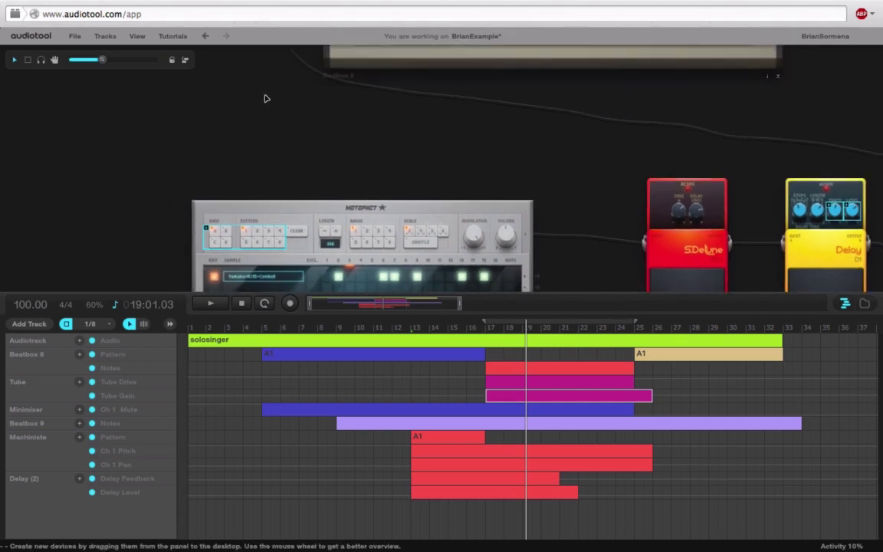
pyautogui.moveTo(267, 97); pyautogui.dragTo(418, 251)
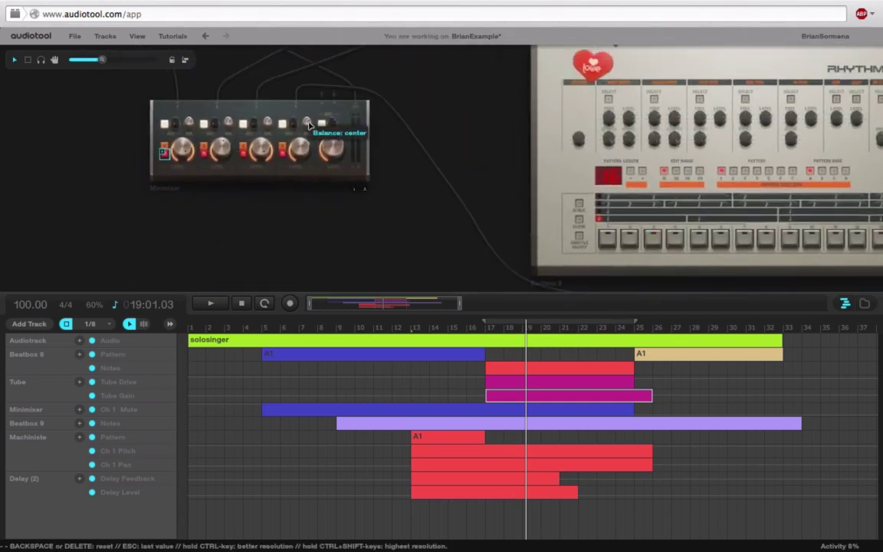
pyautogui.rightClick(308, 125)
pyautogui.click(331, 145)
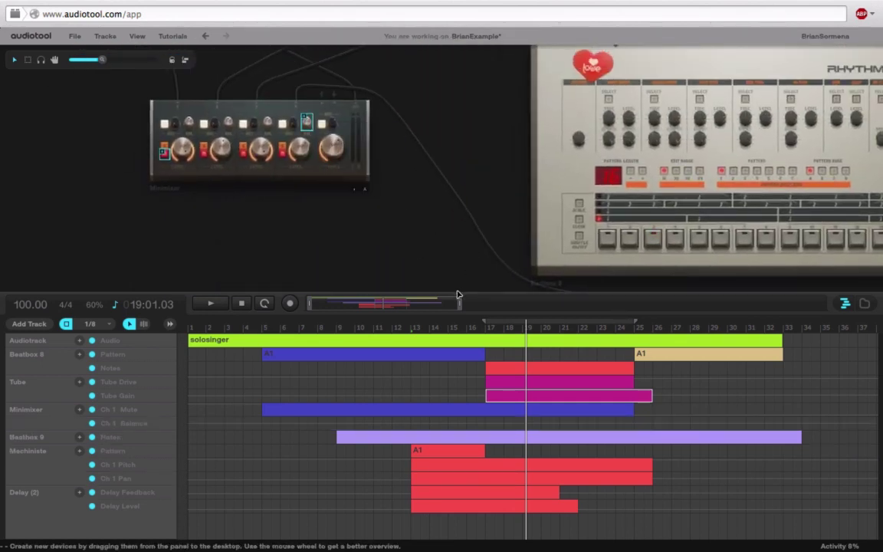
pyautogui.moveTo(458, 295); pyautogui.dragTo(469, 211)
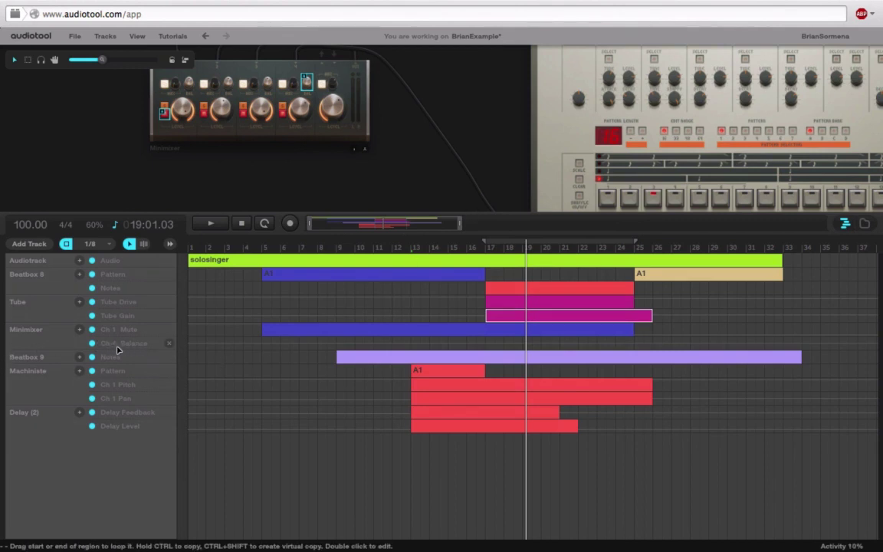
# Add an automation region at bar 17 on the Ch 4 Balance track and color it the same red as the Machiniste regions.
pyautogui.doubleClick(488, 345)
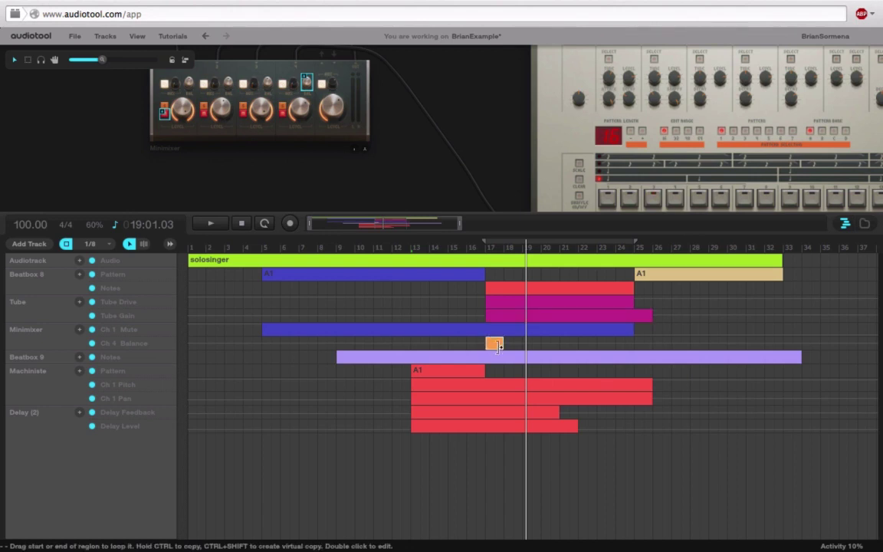
pyautogui.doubleClick(493, 344)
pyautogui.rightClick(495, 345)
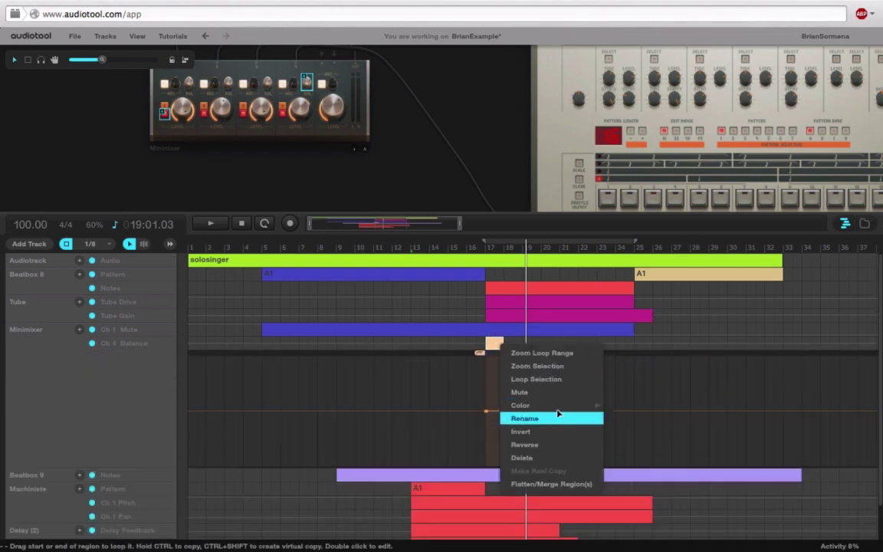
pyautogui.moveTo(590, 404)
pyautogui.click(641, 404)
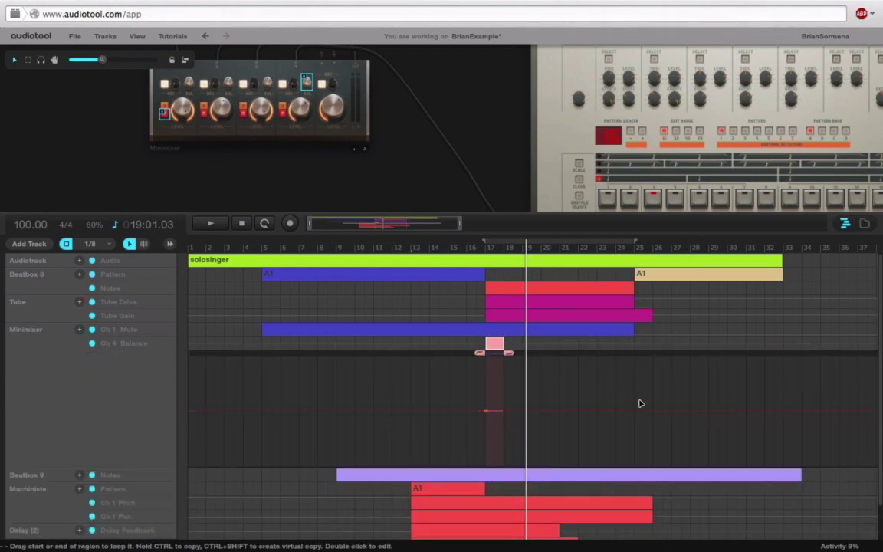
pyautogui.click(141, 347)
# Extend the Ch 4 Balance region to end at bar 25 and move its loop end to bar 26.
pyautogui.click(494, 346)
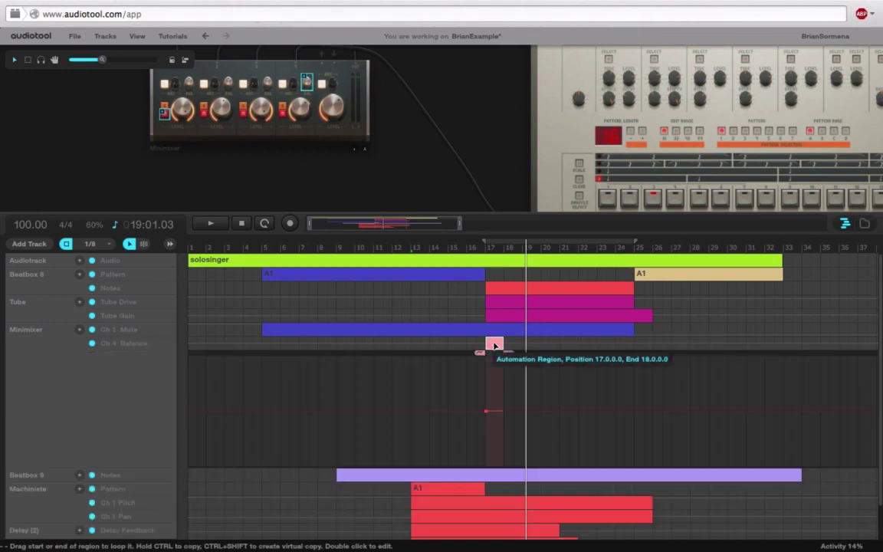
pyautogui.moveTo(510, 358); pyautogui.dragTo(620, 356)
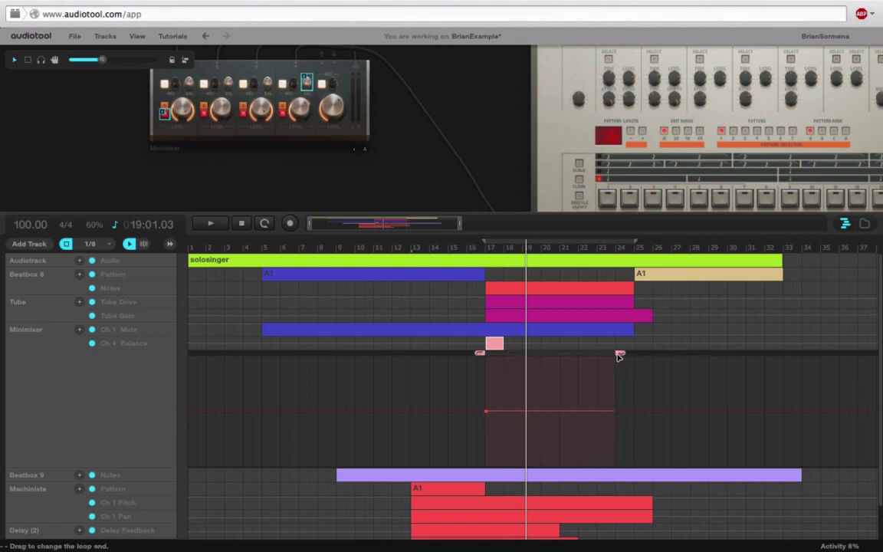
pyautogui.moveTo(504, 343); pyautogui.dragTo(635, 349)
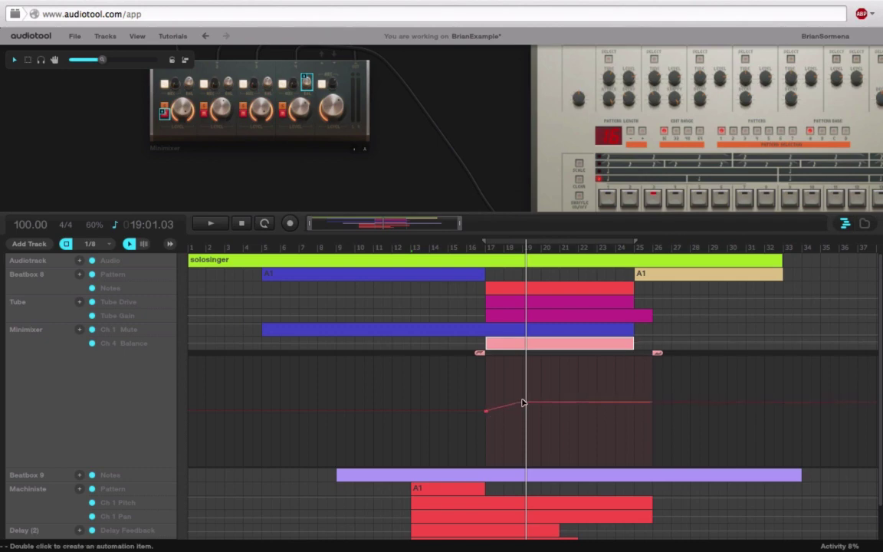
# Shape the Ch 4 Balance envelope with points at bars 18, 19, 21, 24 and 26, setting the bar 19 point to 46% left.
pyautogui.moveTo(506, 395); pyautogui.dragTo(524, 392)
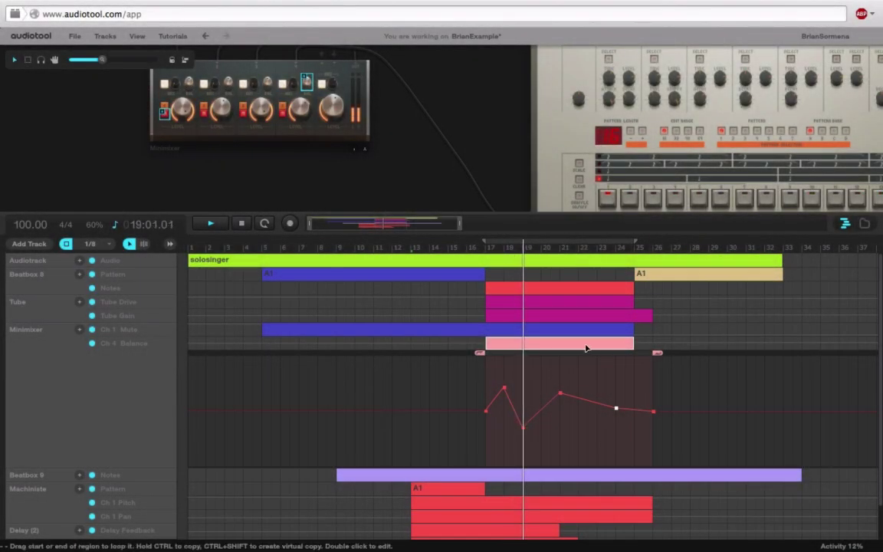
pyautogui.click(523, 426)
pyautogui.moveTo(522, 426); pyautogui.dragTo(523, 435)
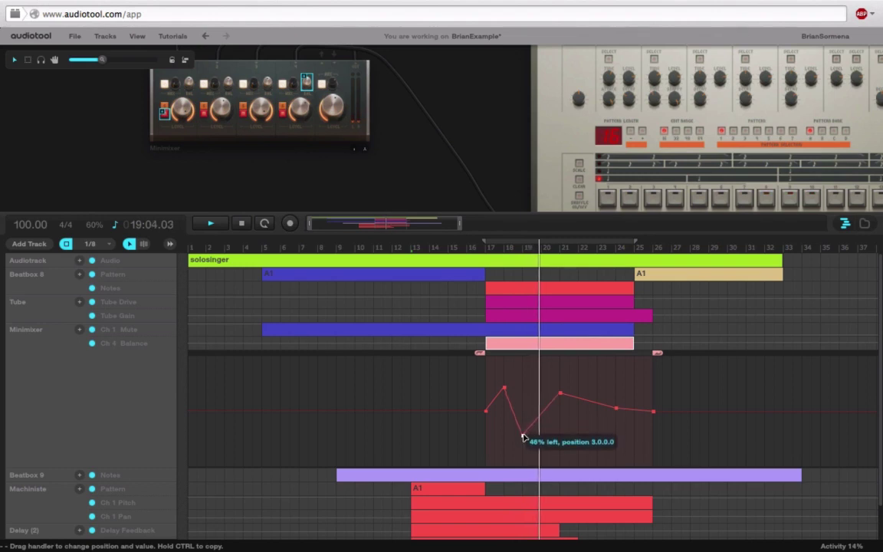
pyautogui.click(560, 394)
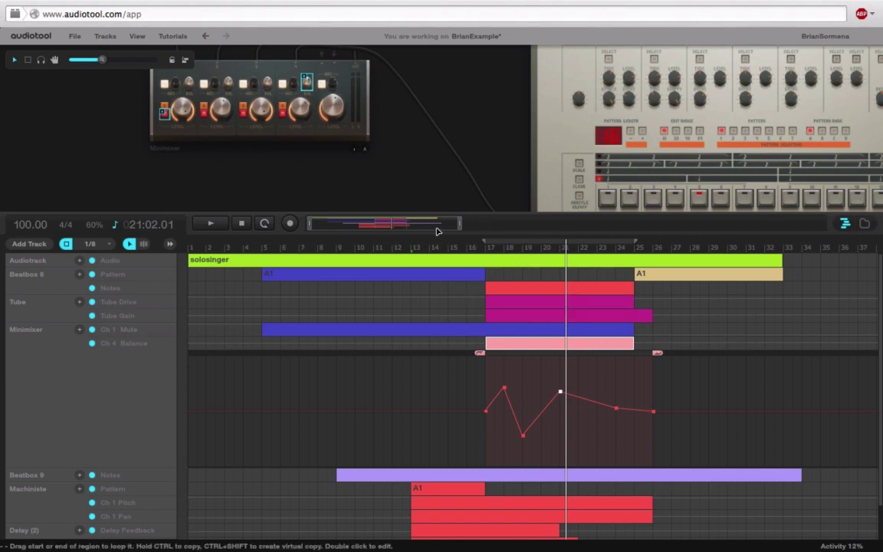
# Collapse the automation editor of the Ch 4 Balance region.
pyautogui.moveTo(466, 224); pyautogui.dragTo(467, 252)
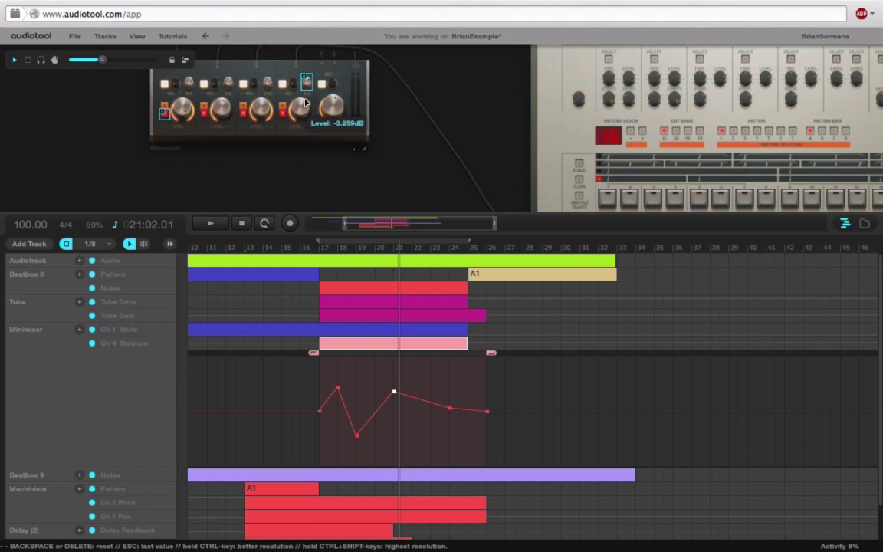
pyautogui.moveTo(306, 101); pyautogui.dragTo(339, 101)
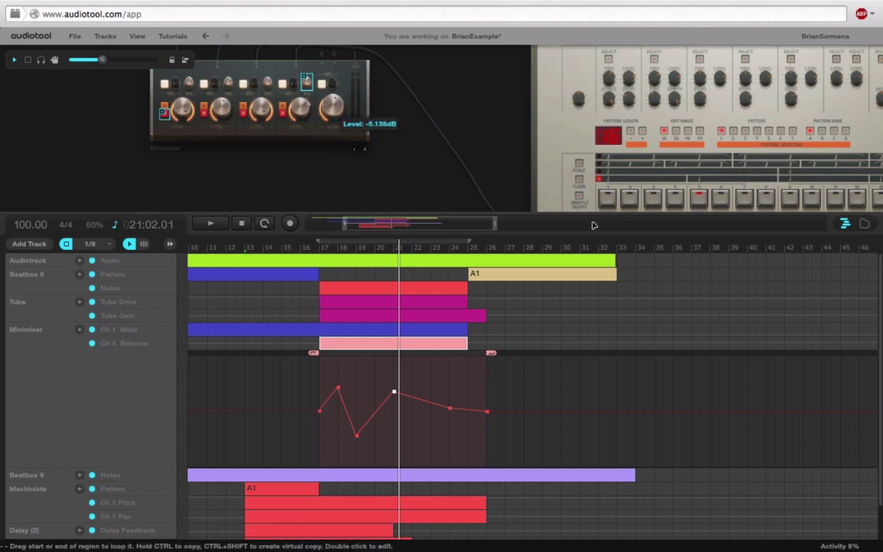
pyautogui.doubleClick(355, 343)
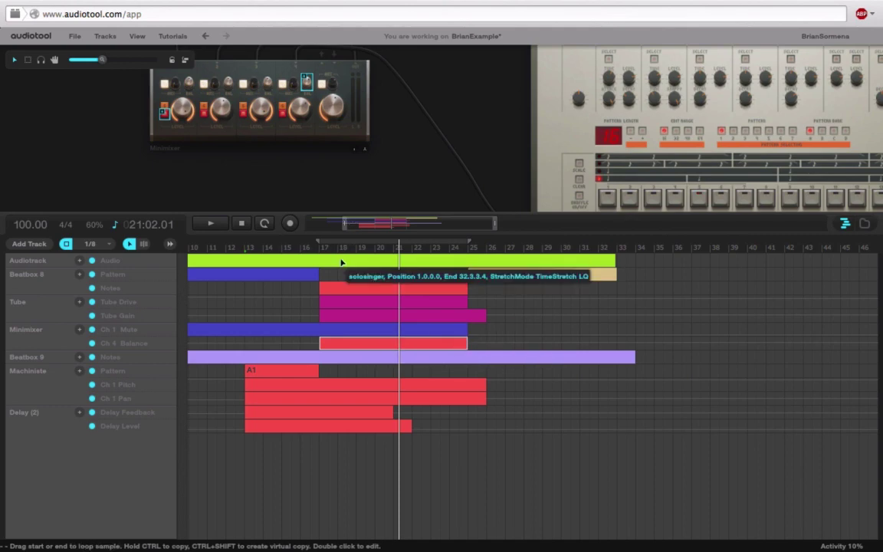
# Open the solosinger audio region and create an automation track for the Crossfader's Master Crossfade.
pyautogui.doubleClick(342, 263)
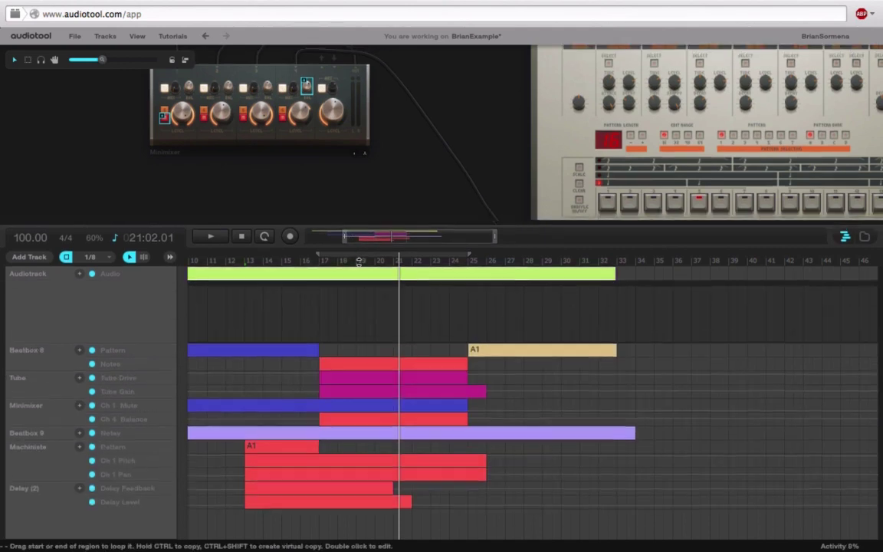
pyautogui.scroll(-3, 239, 238)
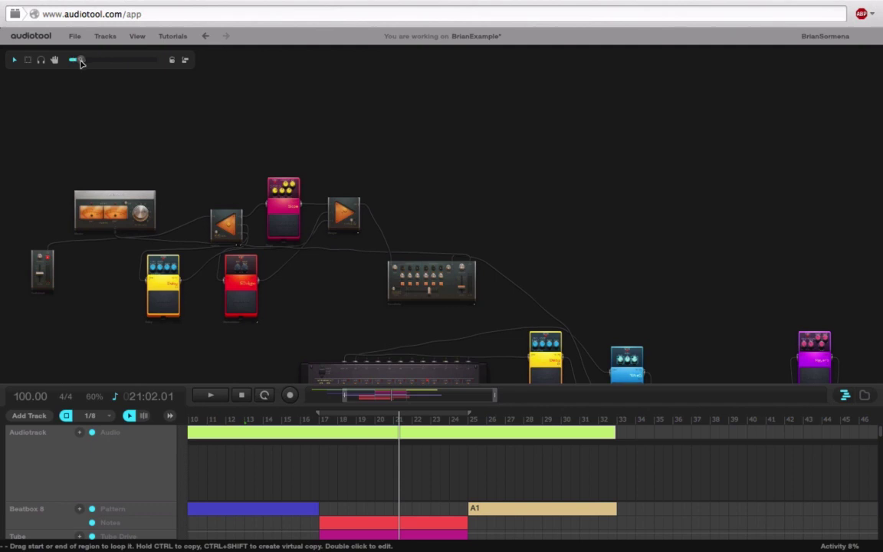
pyautogui.moveTo(81, 60); pyautogui.dragTo(90, 61)
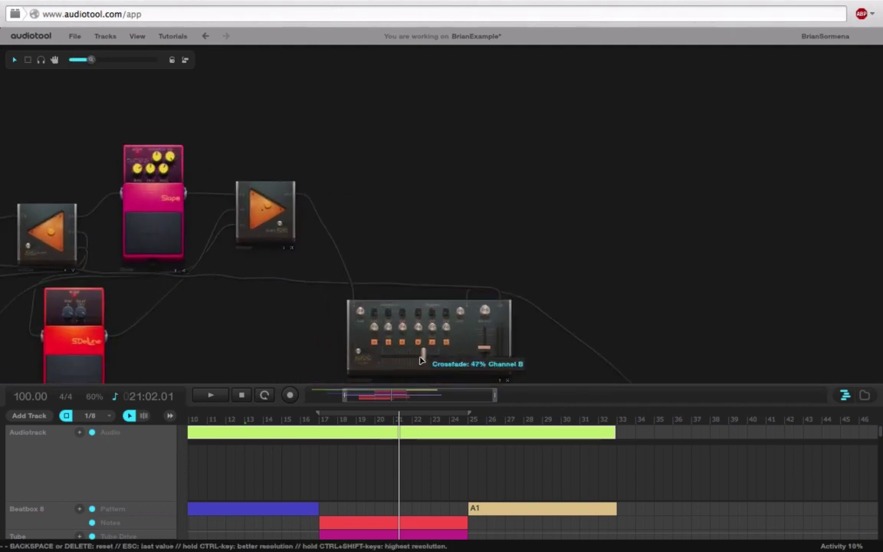
pyautogui.moveTo(420, 361); pyautogui.dragTo(411, 360)
pyautogui.rightClick(422, 358)
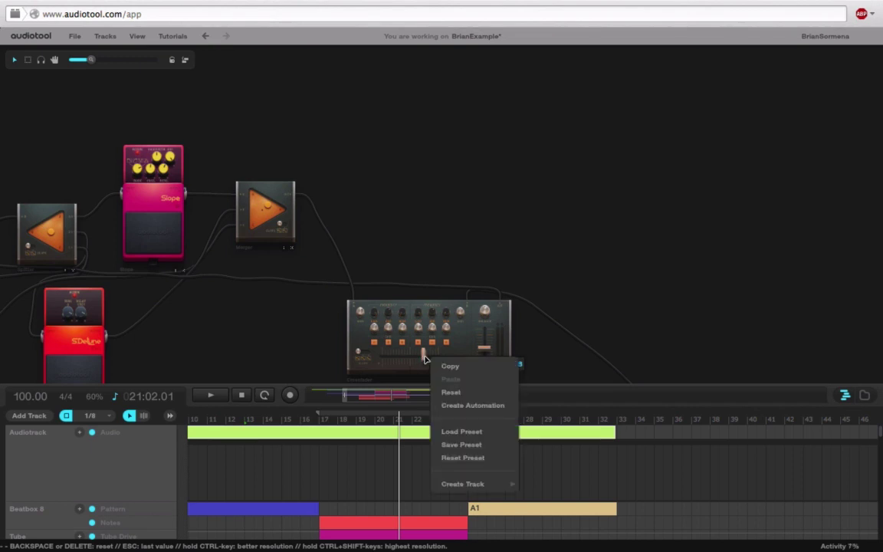
pyautogui.click(445, 365)
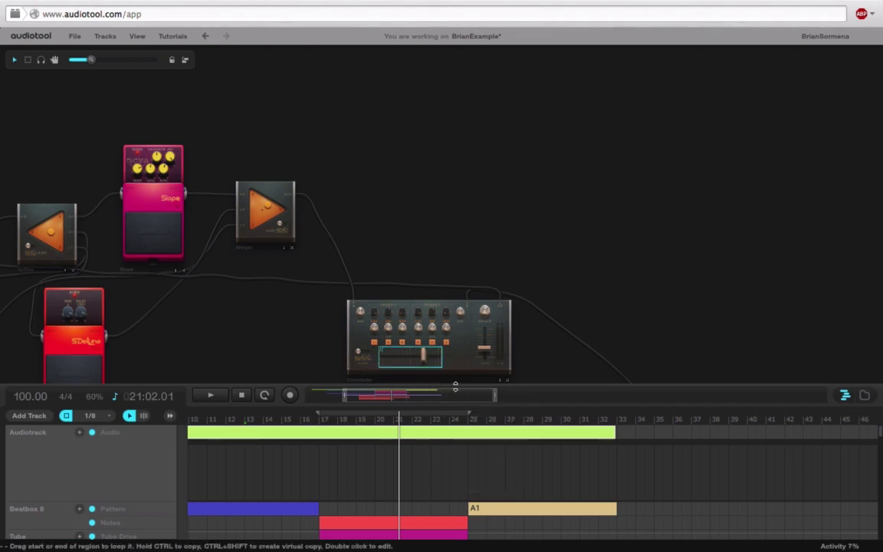
pyautogui.moveTo(458, 386); pyautogui.dragTo(489, 131)
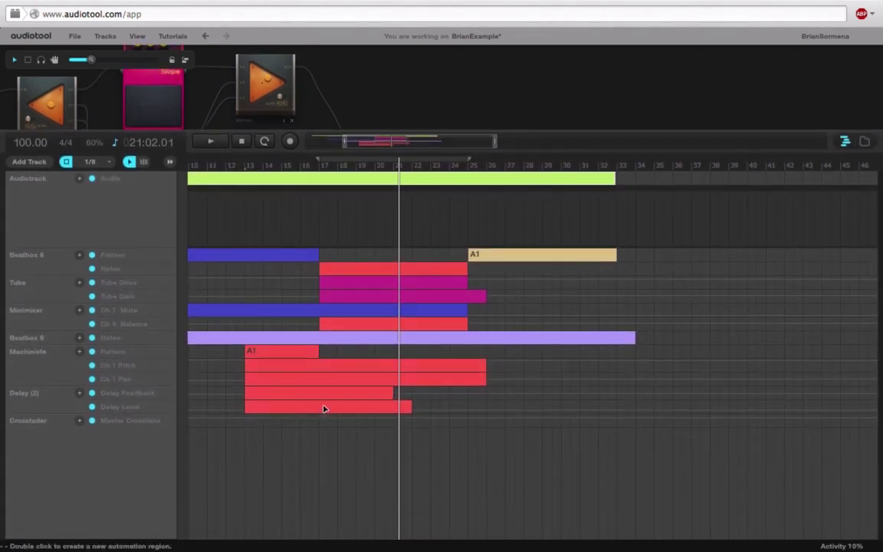
# Add a Master Crossfade automation region from bar 15 to bar 34 and open it with its loop end at bar 35.
pyautogui.doubleClick(284, 421)
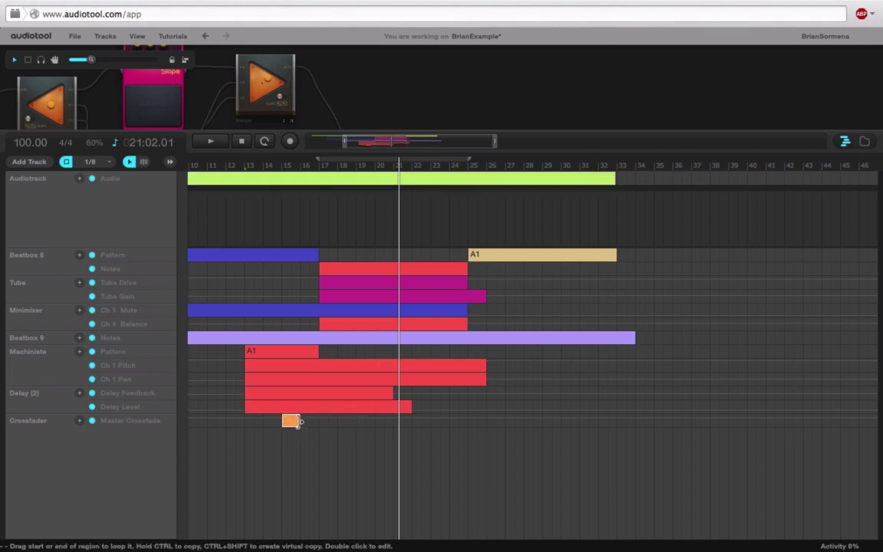
pyautogui.moveTo(297, 421); pyautogui.dragTo(629, 434)
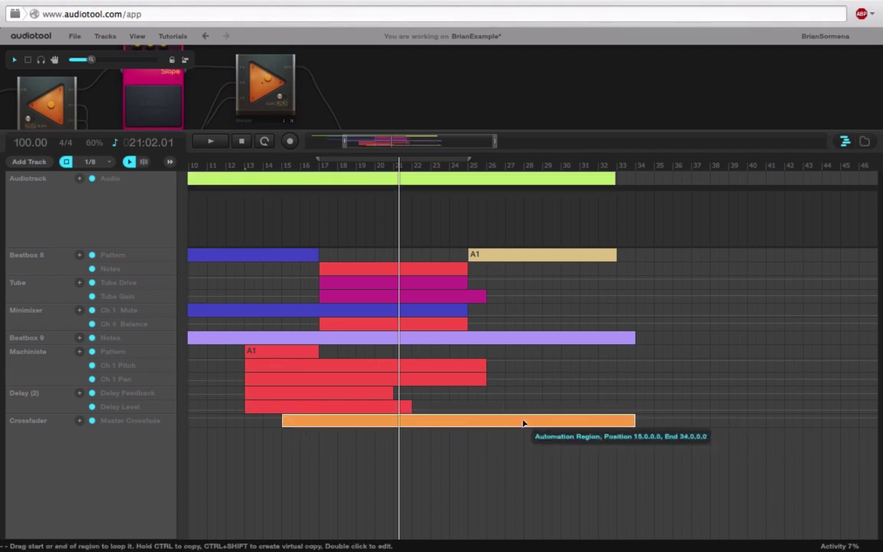
pyautogui.doubleClick(524, 420)
pyautogui.moveTo(358, 438)
pyautogui.mouseDown()
pyautogui.moveTo(649, 455)
pyautogui.moveTo(638, 456)
pyautogui.mouseUp()
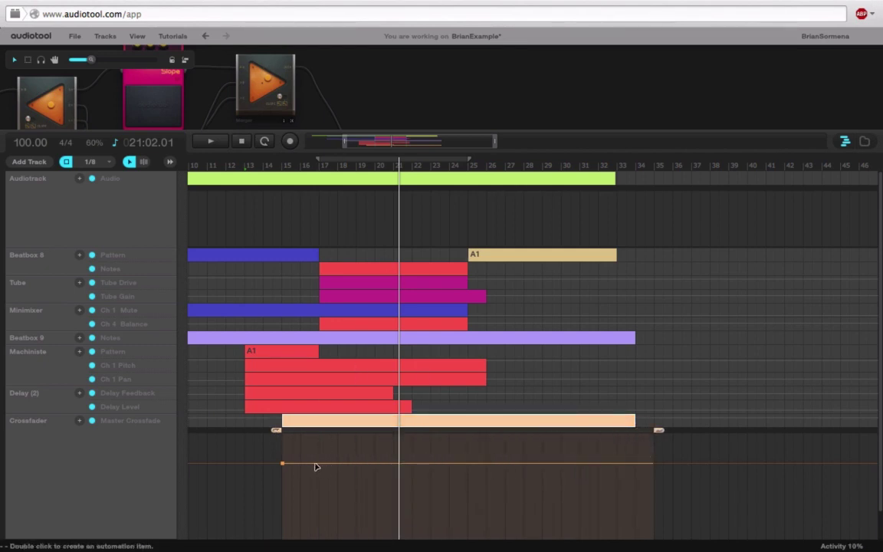
# Add Master Crossfade points at bars 17, 21 and 26, lower the bar 21 point, and play back from bar 15.
pyautogui.doubleClick(319, 464)
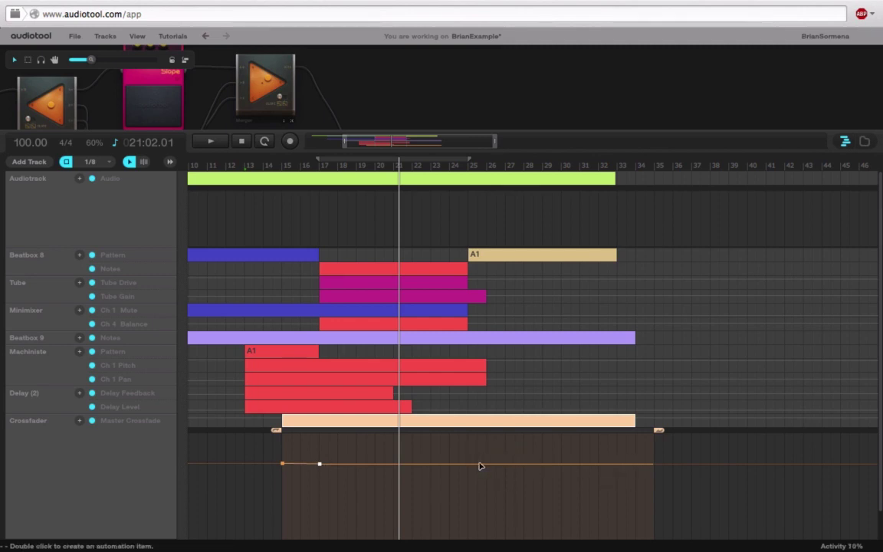
pyautogui.doubleClick(487, 463)
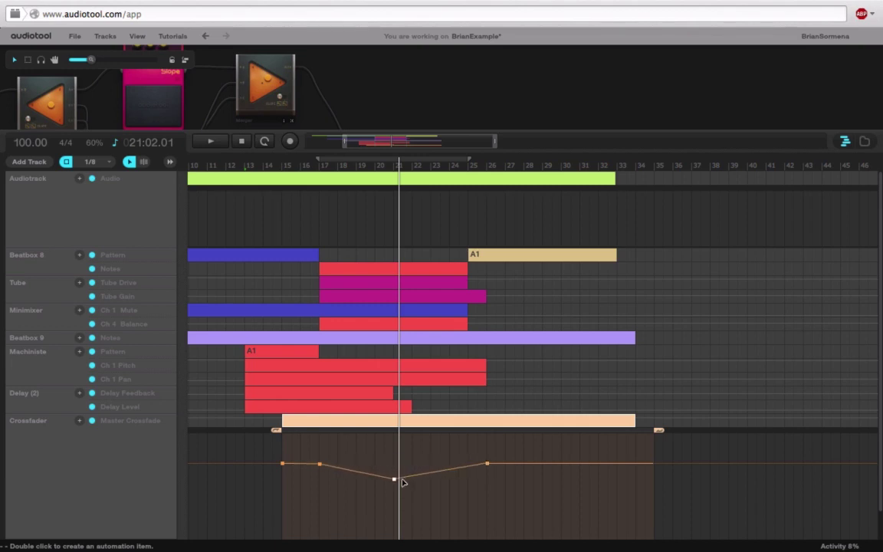
pyautogui.click(288, 165)
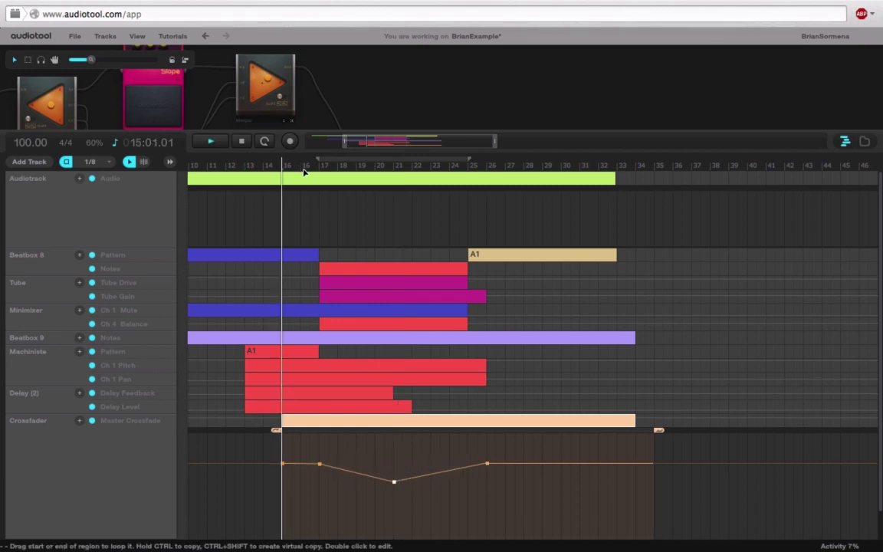
pyautogui.moveTo(433, 126); pyautogui.dragTo(443, 201)
pyautogui.scroll(-3, 628, 118)
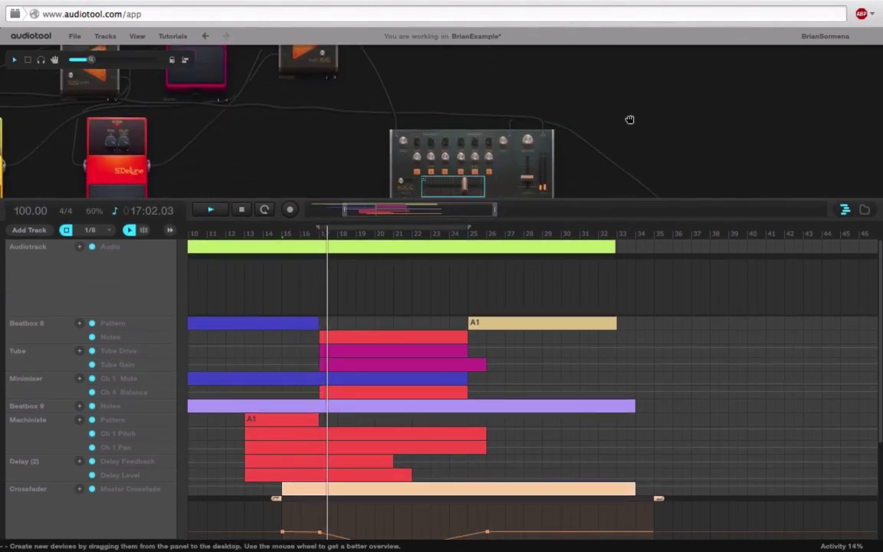
pyautogui.moveTo(453, 159)
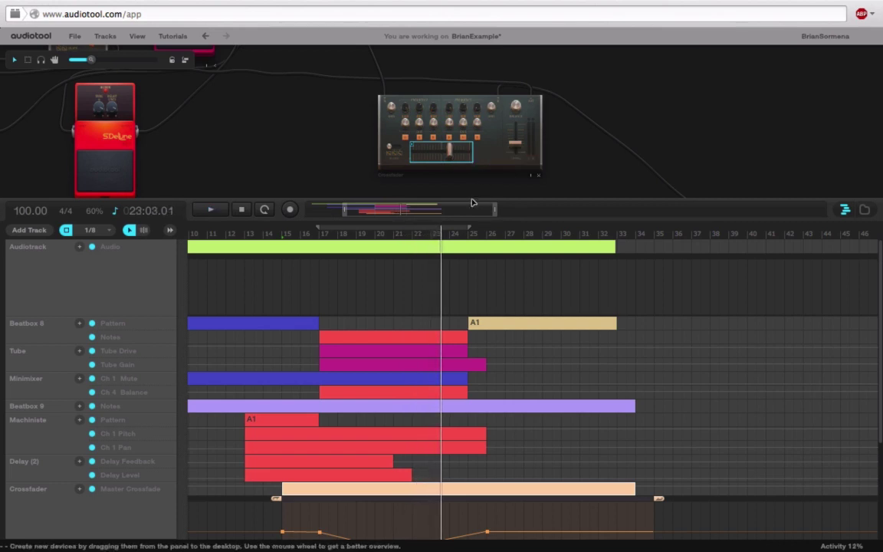
pyautogui.moveTo(483, 201); pyautogui.dragTo(473, 126)
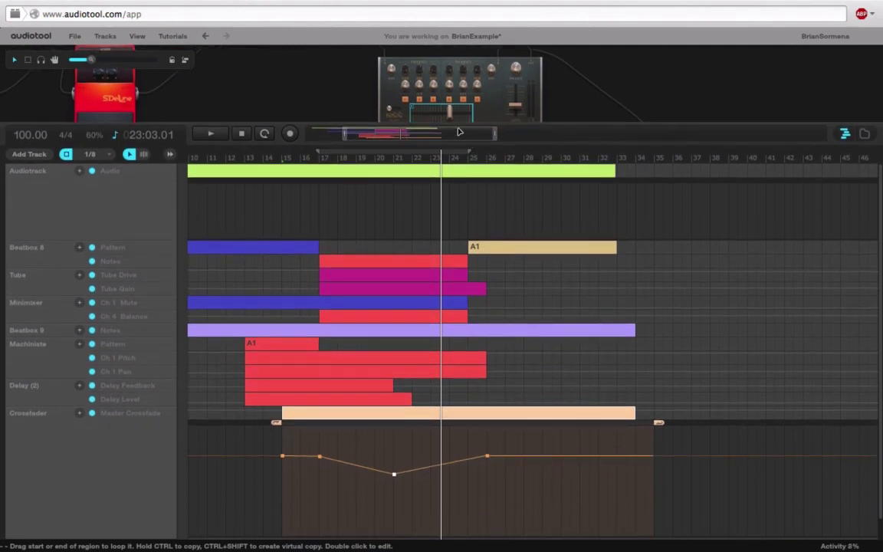
# Unplug the Merger's output from the Crossfader and place a second Slope pedal beside the Merger.
pyautogui.moveTo(311, 123); pyautogui.dragTo(303, 357)
pyautogui.moveTo(378, 251); pyautogui.dragTo(376, 182)
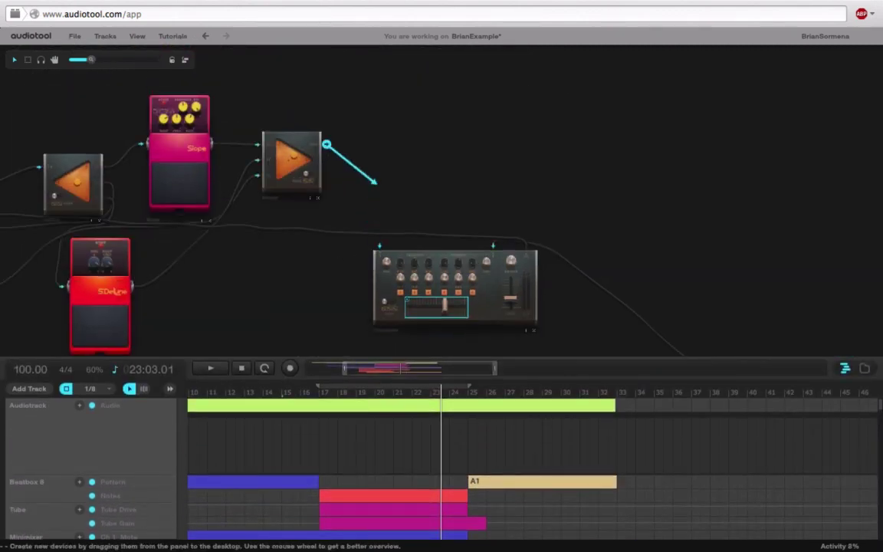
pyautogui.click(845, 368)
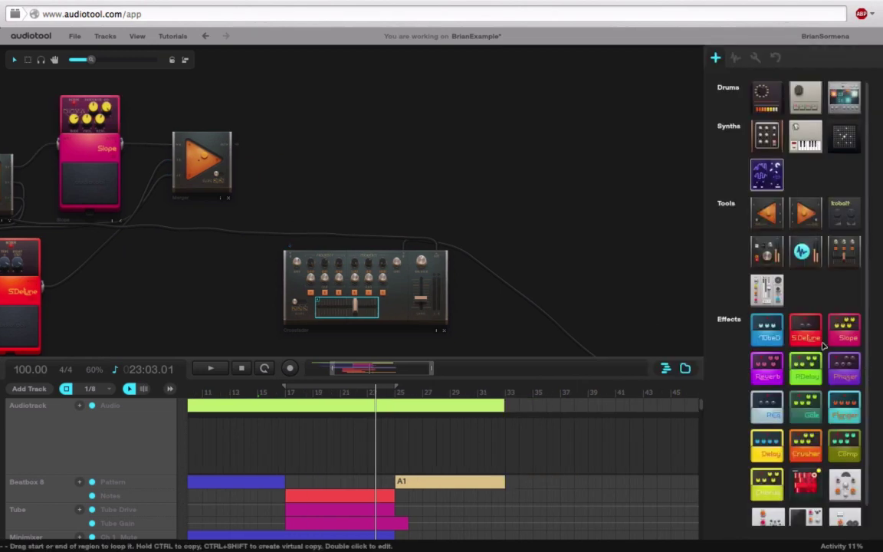
pyautogui.moveTo(856, 322); pyautogui.dragTo(332, 163)
pyautogui.scroll(2, 338, 169)
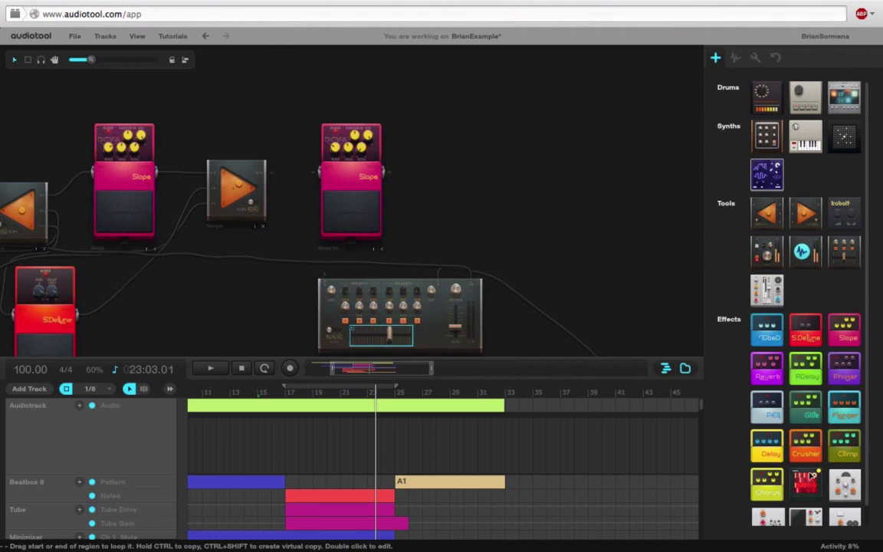
# Add a Rasselbock to the desktop and wire the Merger through the new Slope pedal into the Crossfader's first input.
pyautogui.moveTo(813, 476); pyautogui.dragTo(535, 144)
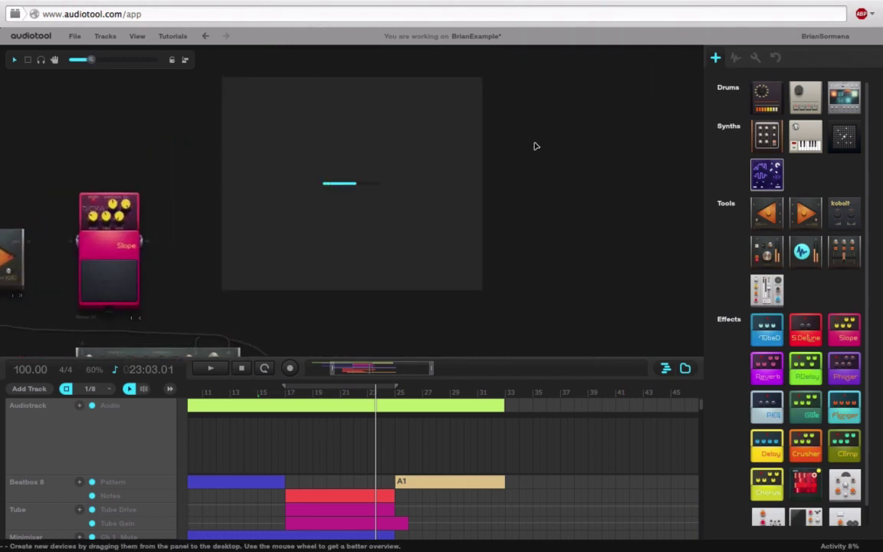
pyautogui.moveTo(528, 138); pyautogui.dragTo(593, 146)
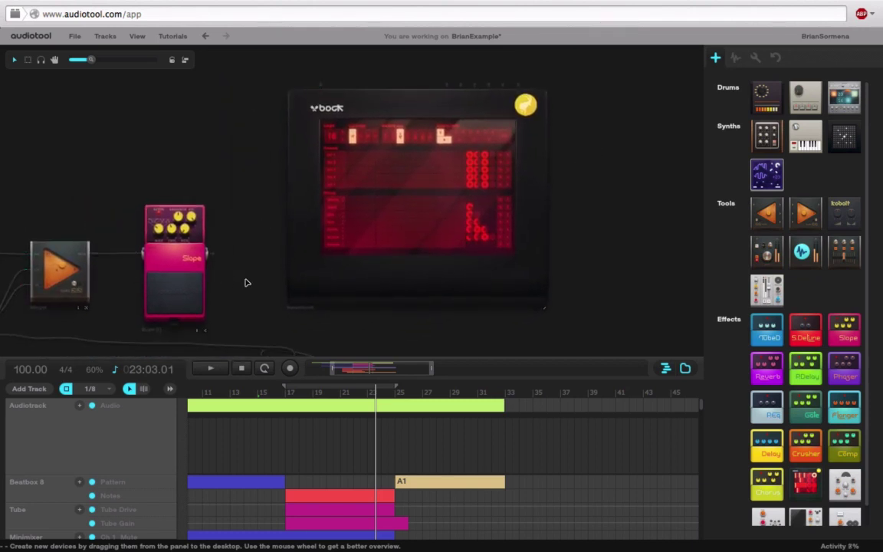
pyautogui.moveTo(245, 283); pyautogui.dragTo(270, 180)
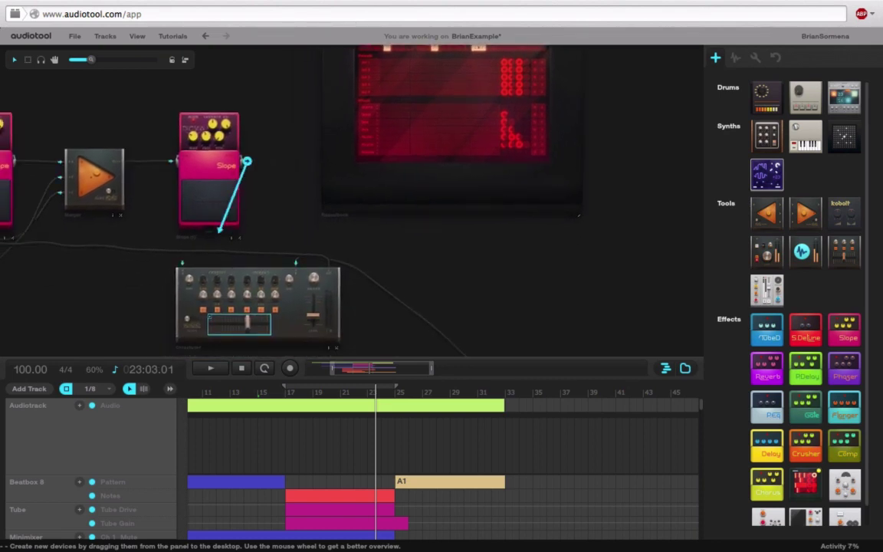
pyautogui.moveTo(220, 230); pyautogui.dragTo(181, 263)
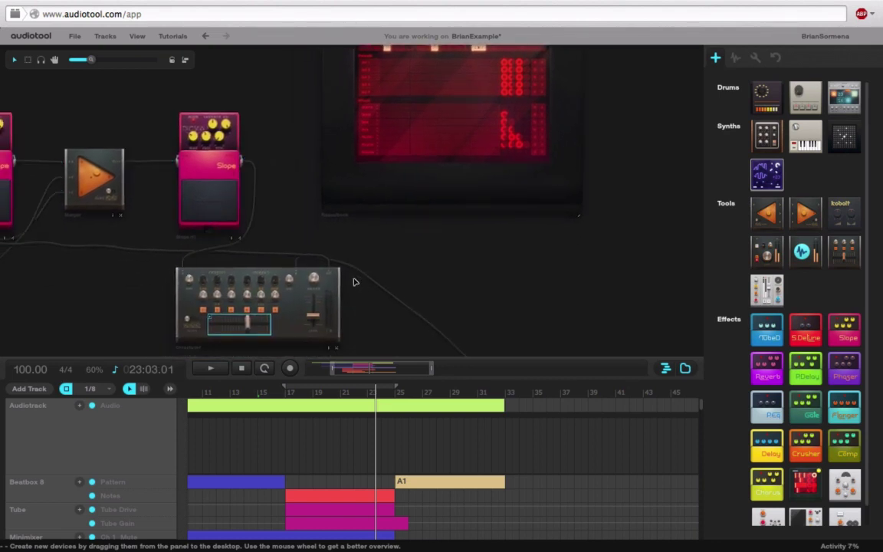
# Create automation tracks for the new Slope pedal's Frequency and Resonance knobs.
pyautogui.moveTo(369, 269); pyautogui.dragTo(512, 192)
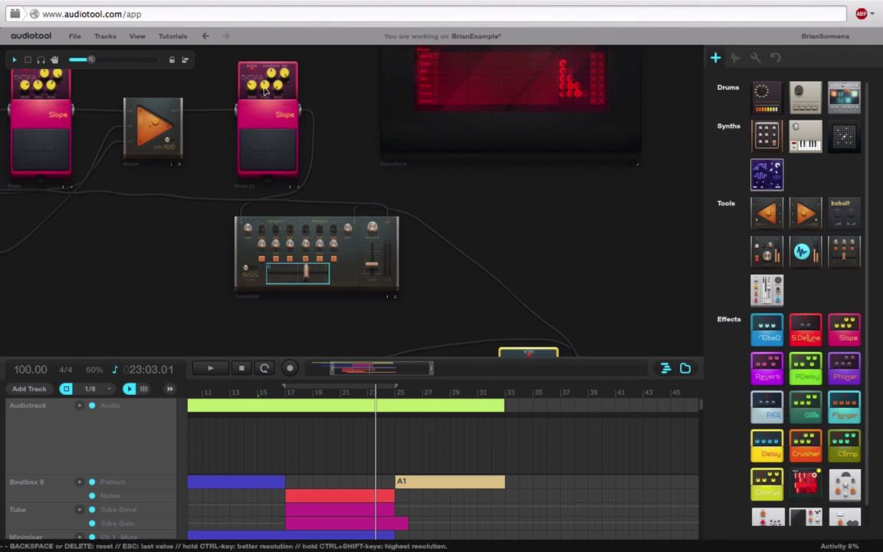
pyautogui.moveTo(92, 60); pyautogui.dragTo(108, 61)
pyautogui.moveTo(116, 110); pyautogui.dragTo(162, 221)
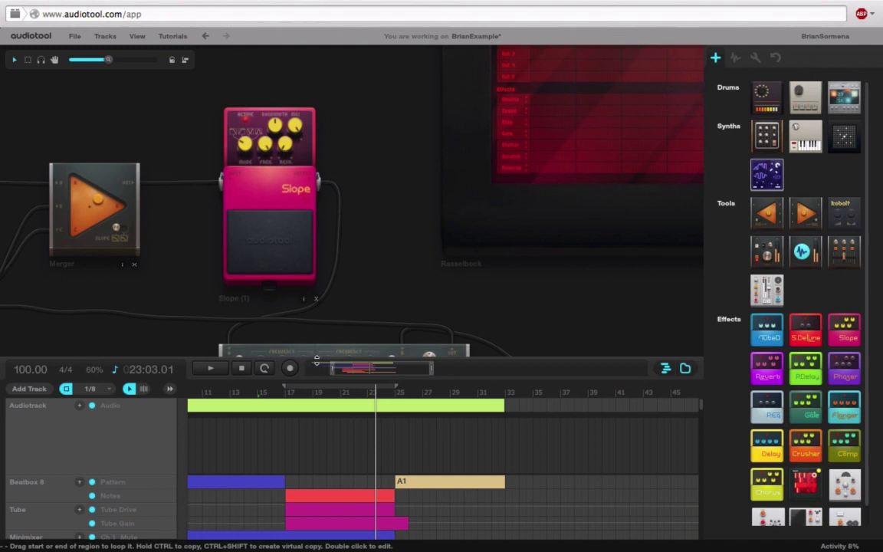
pyautogui.rightClick(270, 143)
pyautogui.click(286, 161)
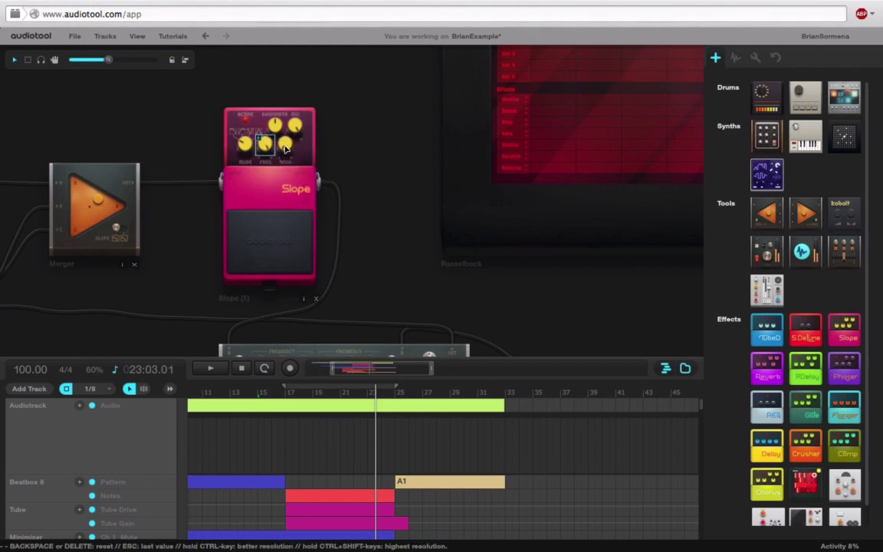
pyautogui.rightClick(285, 148)
pyautogui.click(306, 167)
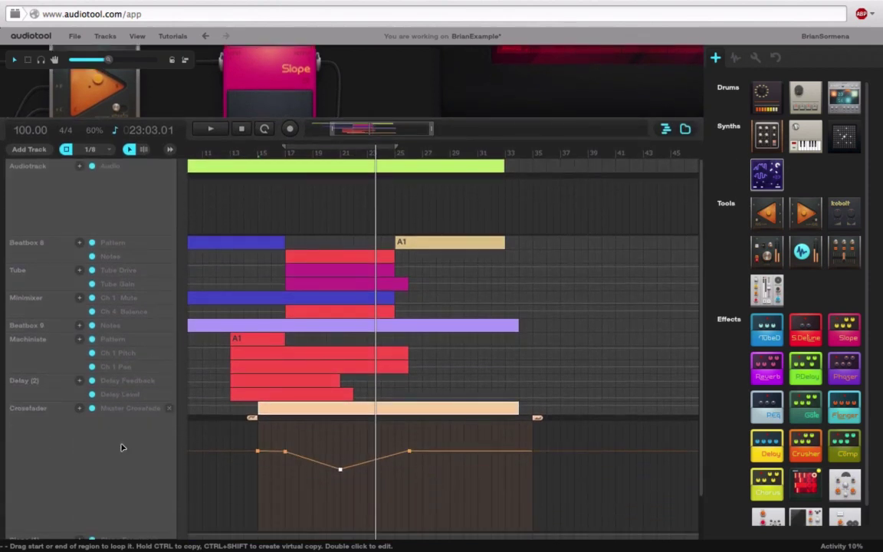
# Collapse the Master Crossfade region and move the Slope (1) tracks directly above Beatbox 8.
pyautogui.click(368, 411)
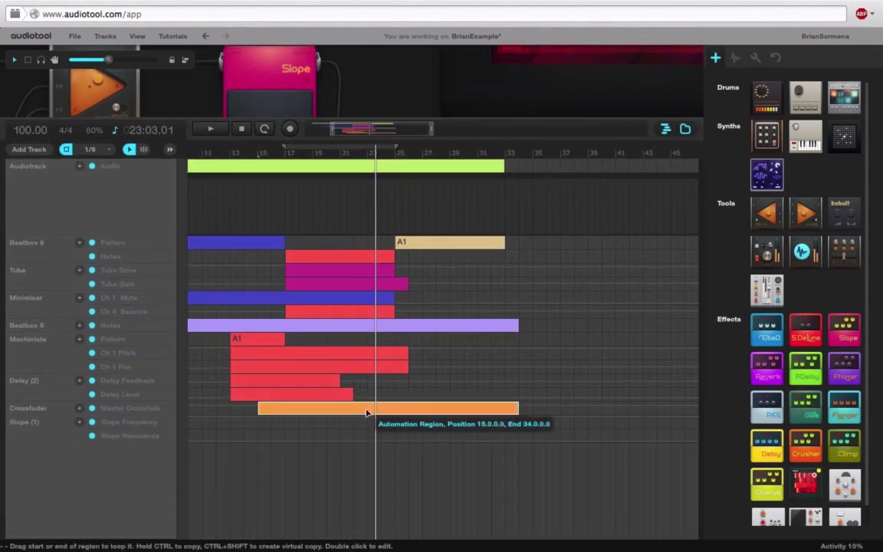
pyautogui.moveTo(24, 422); pyautogui.dragTo(58, 338)
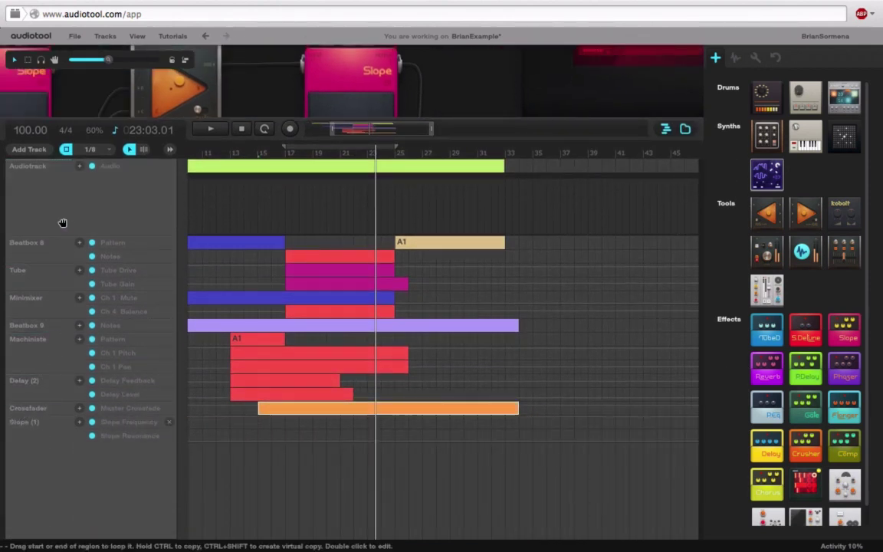
pyautogui.moveTo(58, 242); pyautogui.dragTo(55, 224)
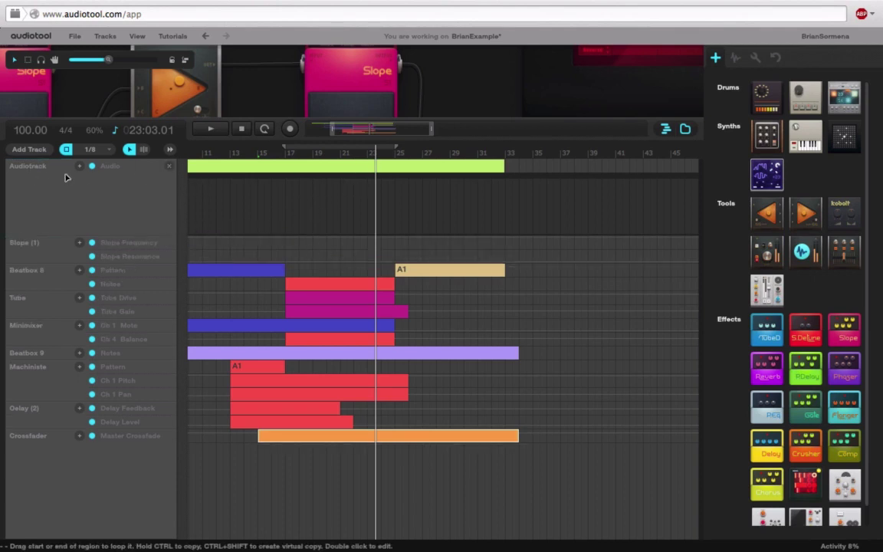
# Rename the Audiotrack track as SoloSinger and the Slope (1) track as Filter Sweep.
pyautogui.doubleClick(33, 167)
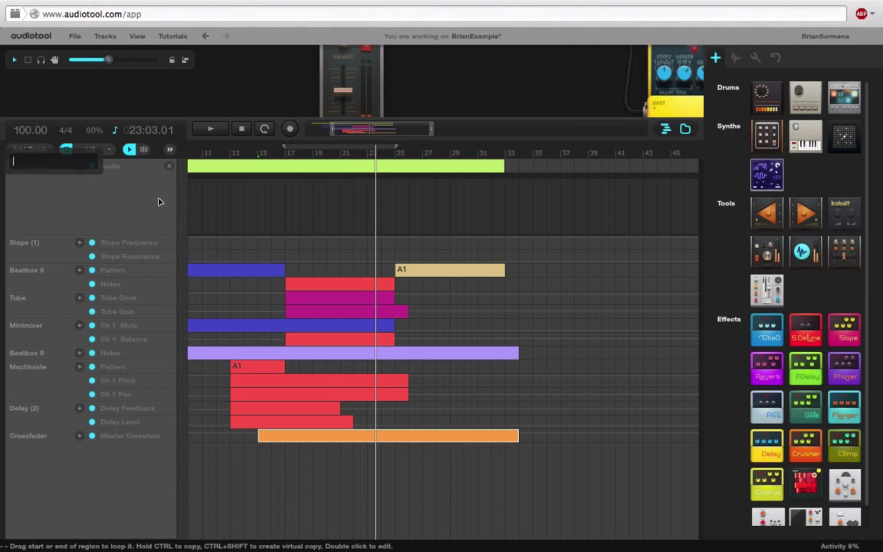
pyautogui.write('SoloSinger')
pyautogui.press('Return')
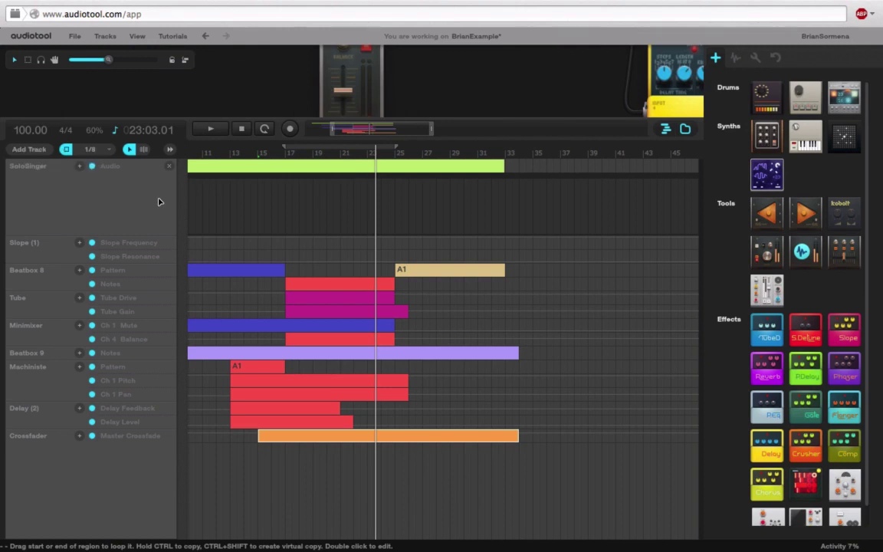
pyautogui.doubleClick(27, 243)
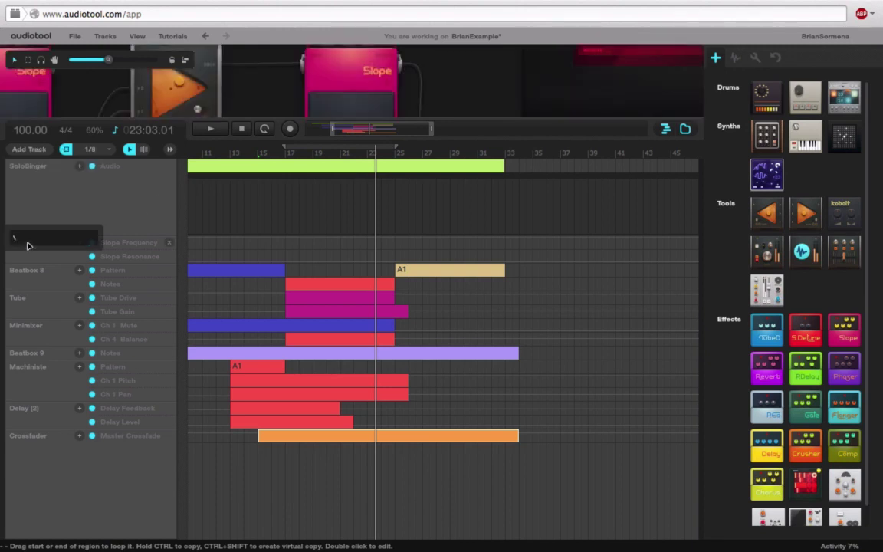
pyautogui.write('Filter Sweep')
pyautogui.press('Return')
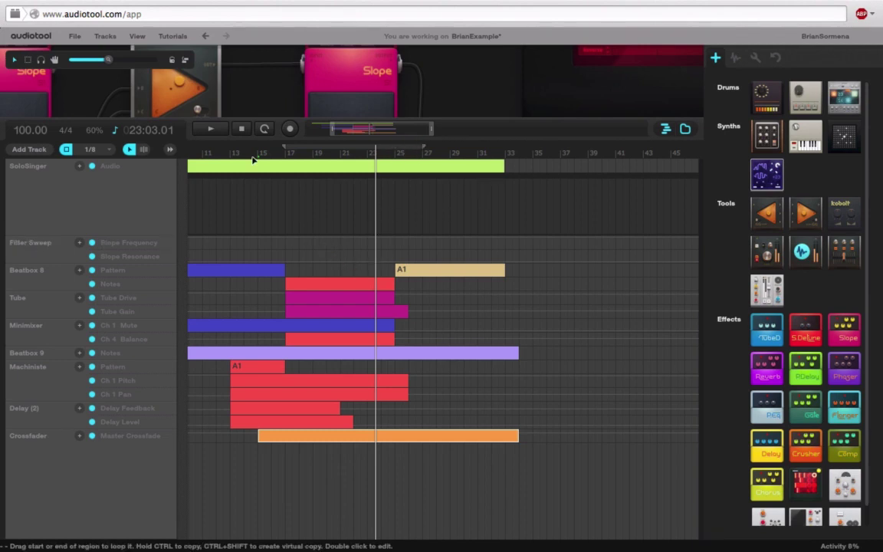
# Add automation regions for Slope Frequency and Slope Resonance at bar 17 and extend both to bar 25.
pyautogui.hscroll(-5, 304, 145)
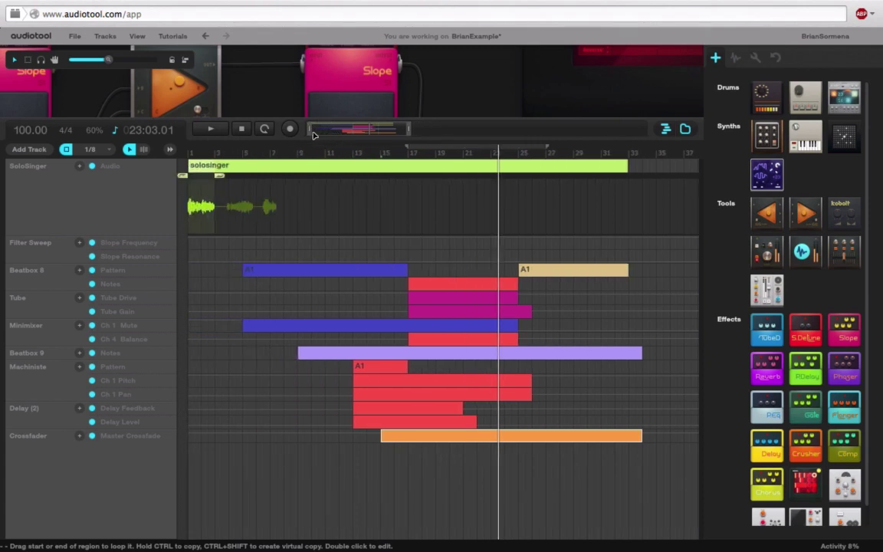
pyautogui.doubleClick(399, 244)
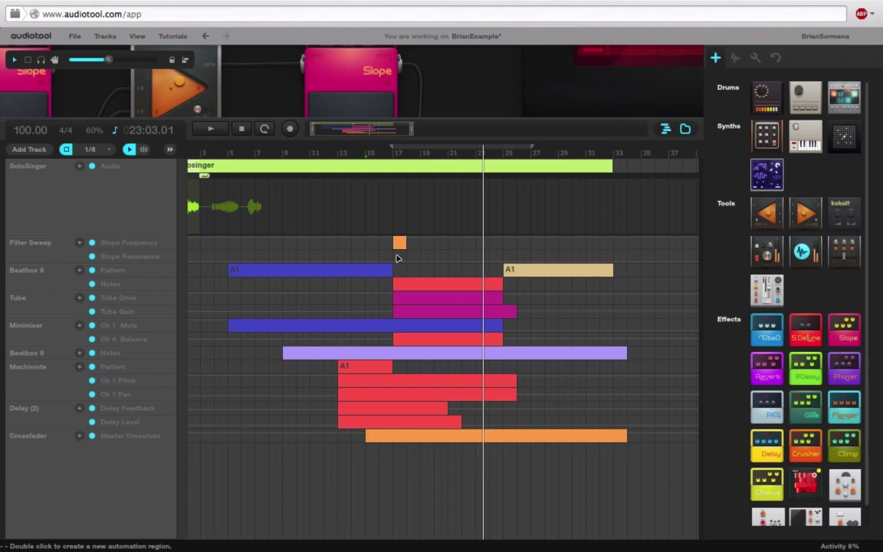
pyautogui.doubleClick(397, 259)
pyautogui.moveTo(405, 243); pyautogui.dragTo(504, 258)
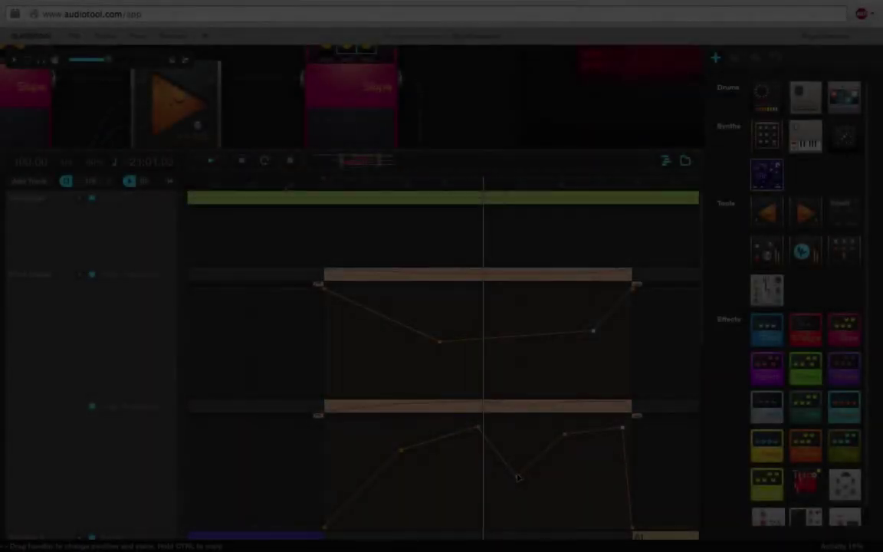
# Adjust the Slope Resonance points, setting bar 21 to 85.16%, and move the Slope Frequency point at bar 24 to 766.30, position 7.3.0.0.
pyautogui.moveTo(517, 477); pyautogui.dragTo(518, 470)
pyautogui.moveTo(478, 427); pyautogui.dragTo(480, 438)
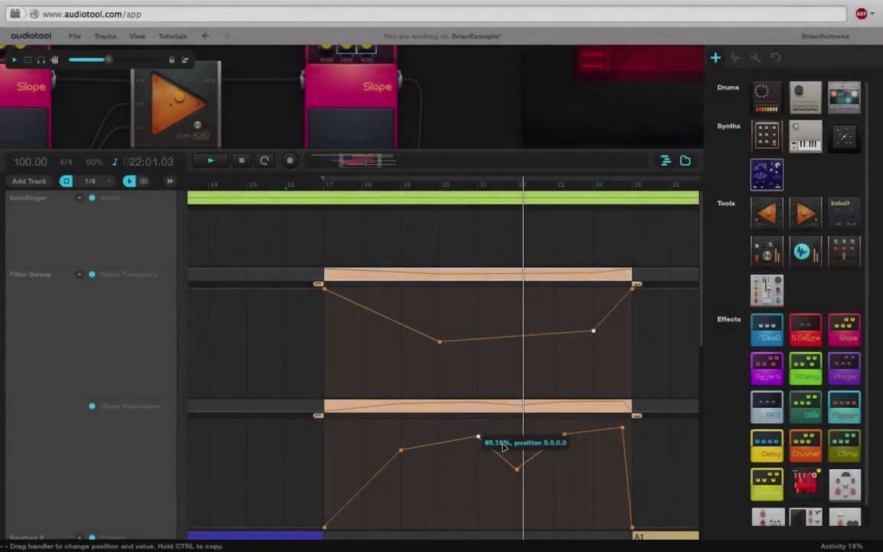
pyautogui.moveTo(622, 427); pyautogui.dragTo(627, 432)
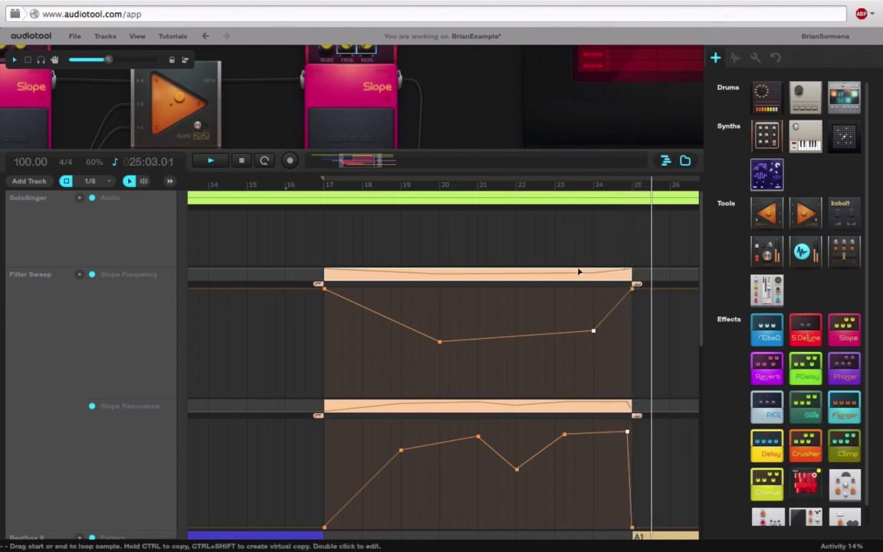
pyautogui.moveTo(594, 332); pyautogui.dragTo(583, 332)
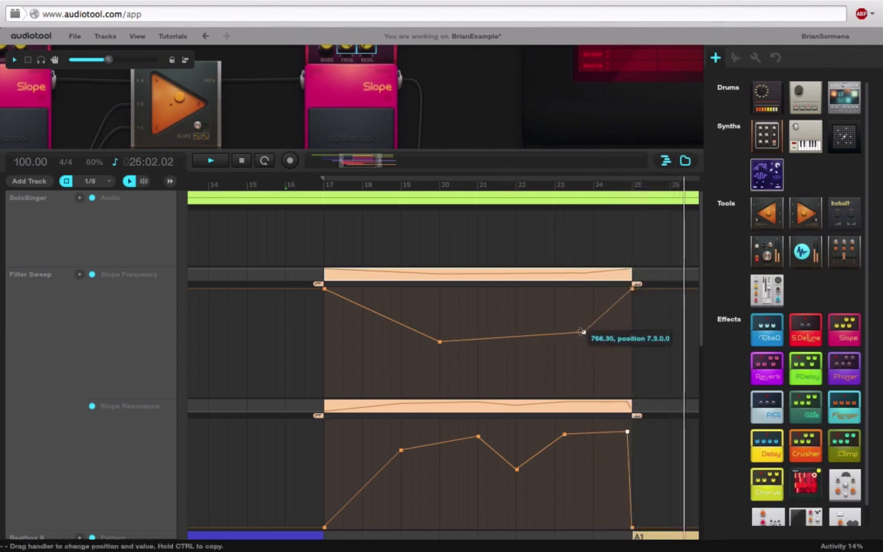
# Reroute the new Slope pedal's output into the Rasselbock's input.
pyautogui.moveTo(427, 157); pyautogui.dragTo(454, 260)
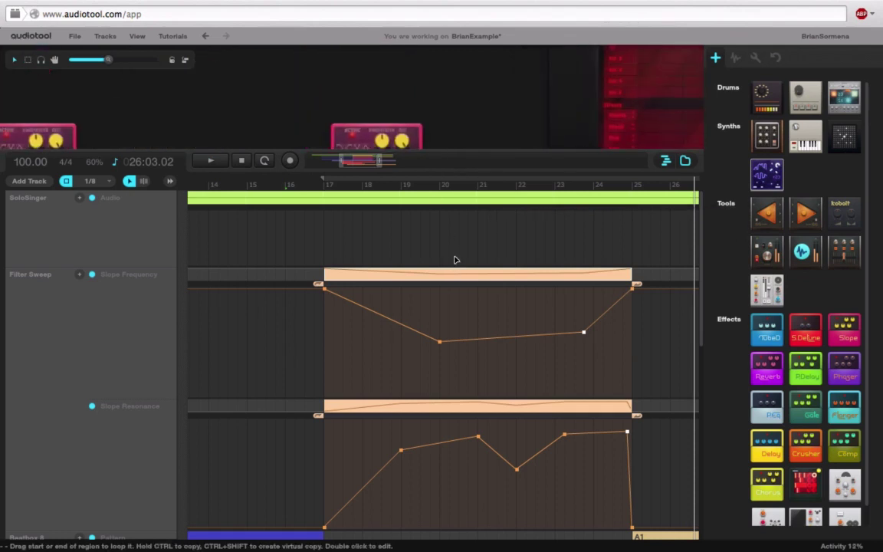
pyautogui.moveTo(450, 146); pyautogui.dragTo(448, 372)
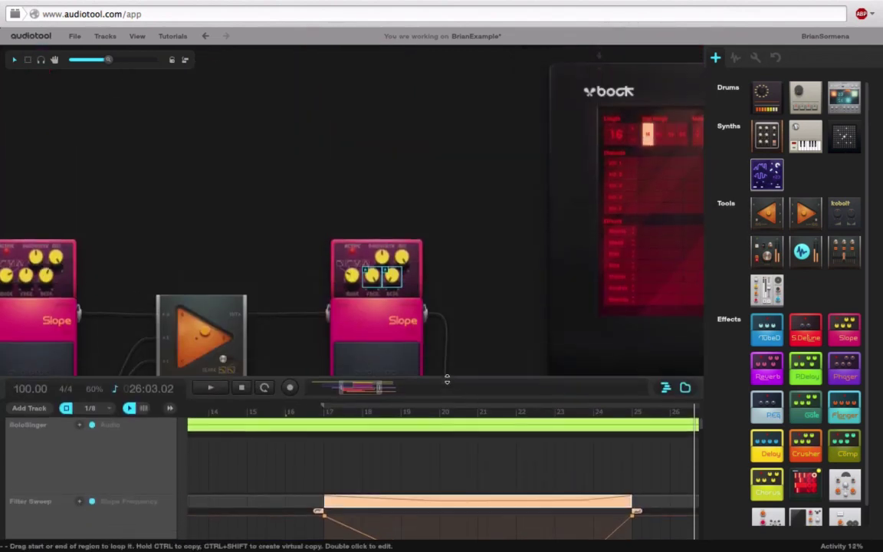
pyautogui.moveTo(380, 214); pyautogui.dragTo(138, 251)
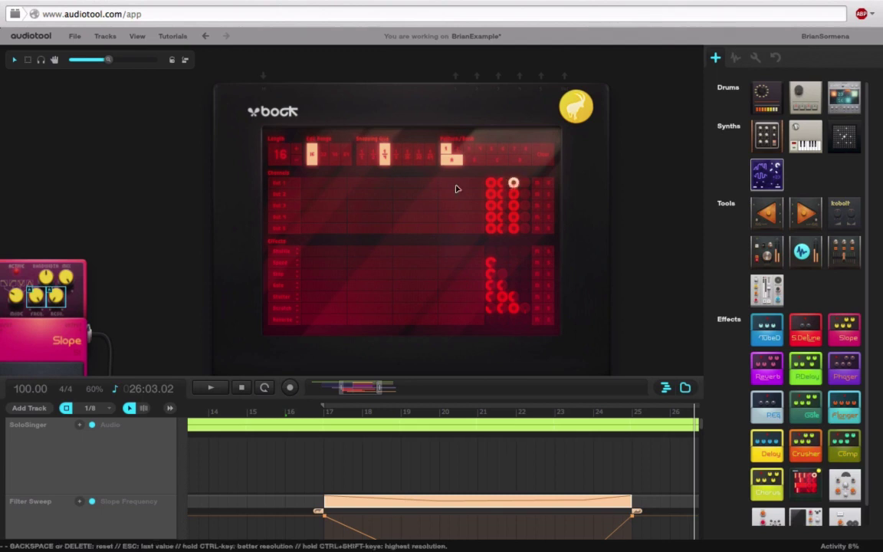
pyautogui.moveTo(140, 187); pyautogui.dragTo(168, 165)
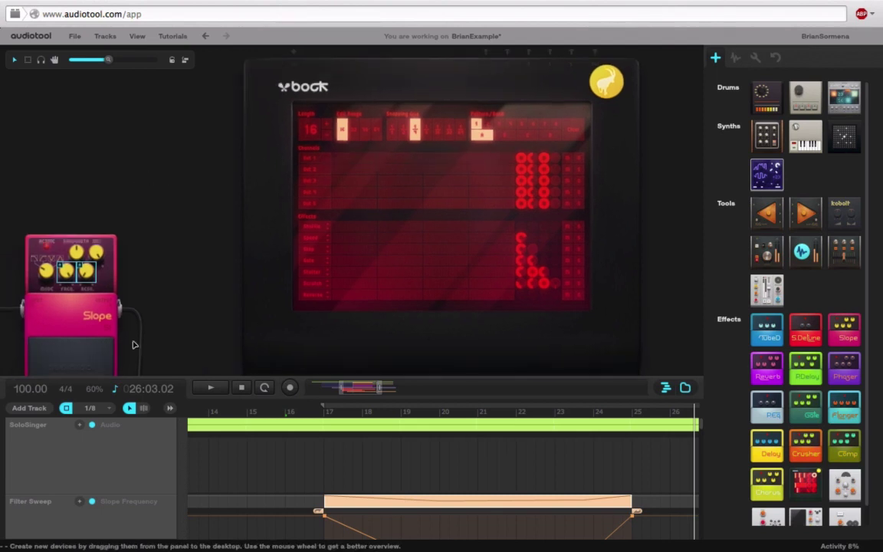
pyautogui.moveTo(132, 308); pyautogui.dragTo(293, 51)
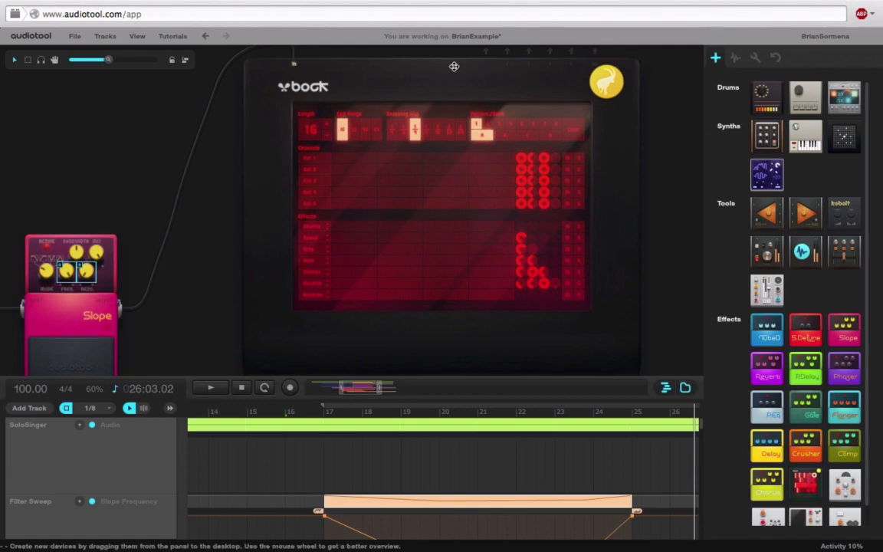
pyautogui.scroll(1, 621, 105)
pyautogui.scroll(4, 591, 209)
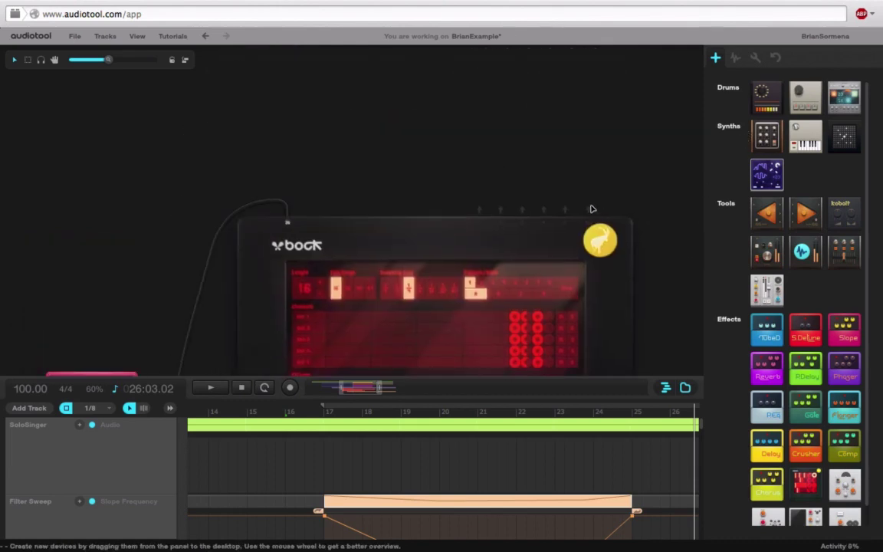
pyautogui.moveTo(588, 209); pyautogui.dragTo(132, 77)
pyautogui.scroll(-3, 132, 77)
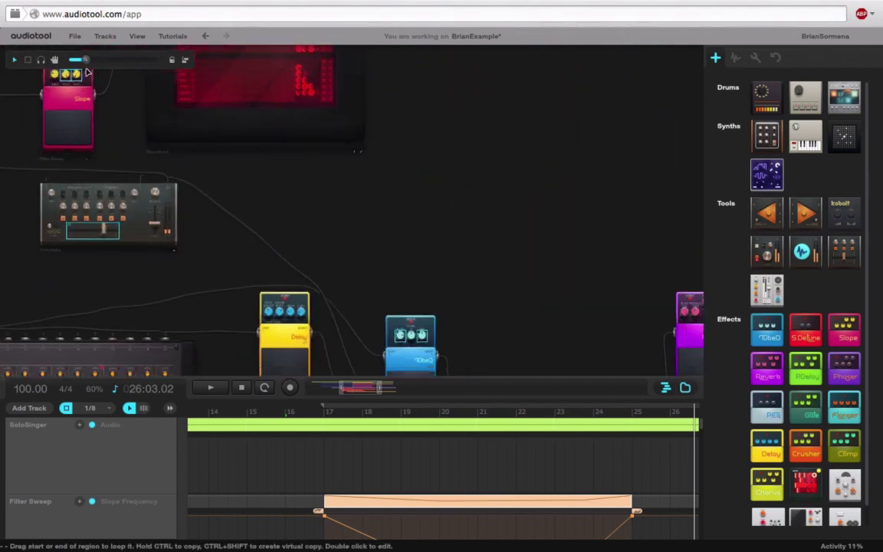
pyautogui.scroll(-2, 302, 197)
pyautogui.moveTo(416, 215); pyautogui.dragTo(438, 275)
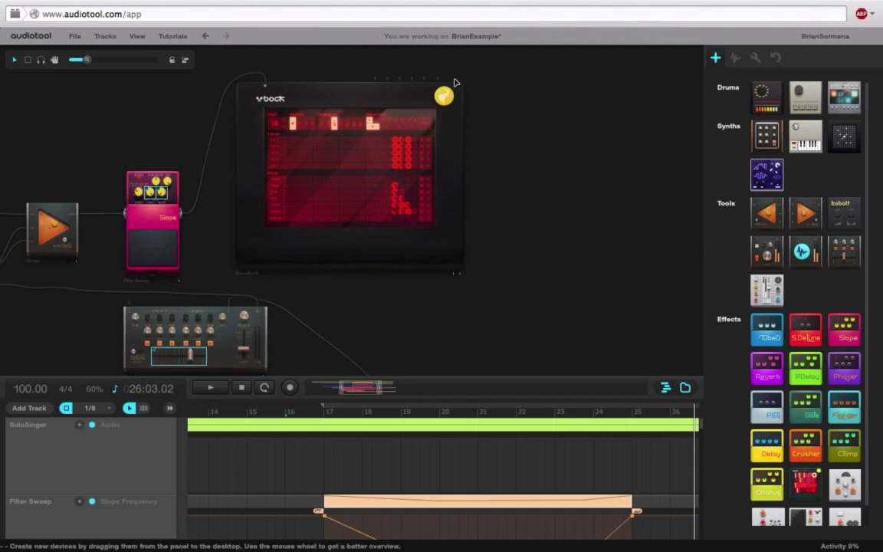
pyautogui.moveTo(437, 79); pyautogui.dragTo(130, 303)
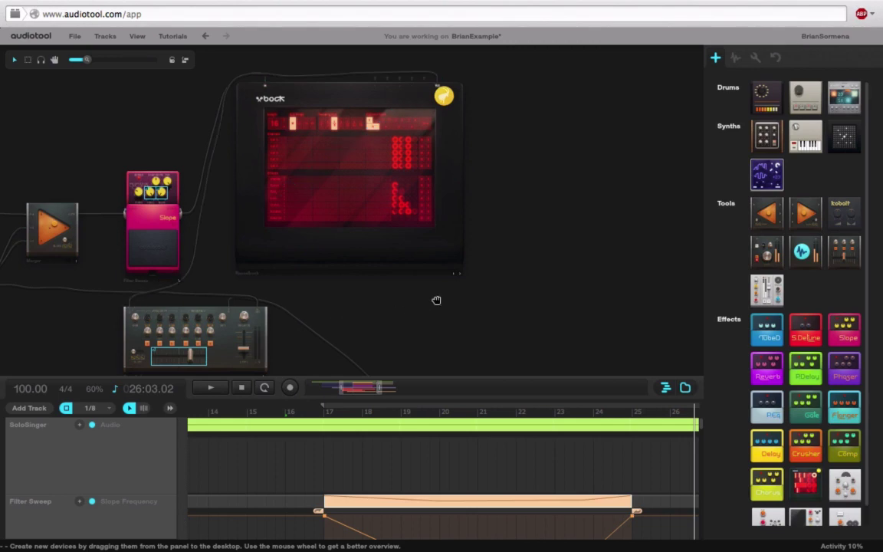
# Enlarge the timeline area and add a pattern track for the Rasselbock.
pyautogui.moveTo(436, 299); pyautogui.dragTo(500, 175)
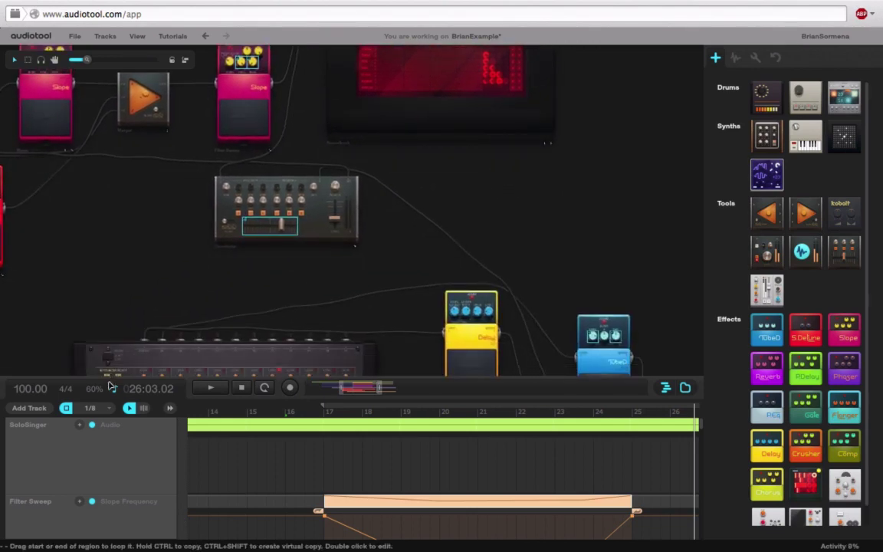
pyautogui.moveTo(111, 378); pyautogui.dragTo(84, 79)
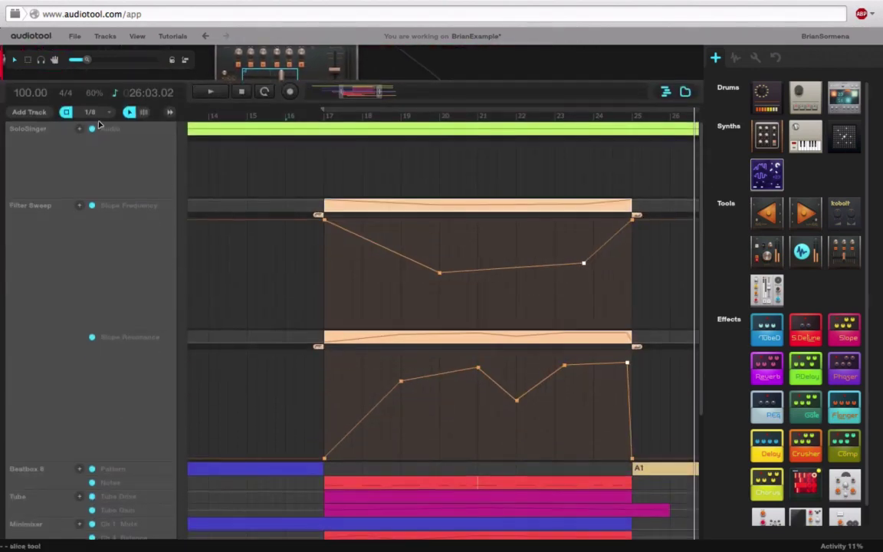
pyautogui.click(37, 113)
pyautogui.moveTo(36, 379)
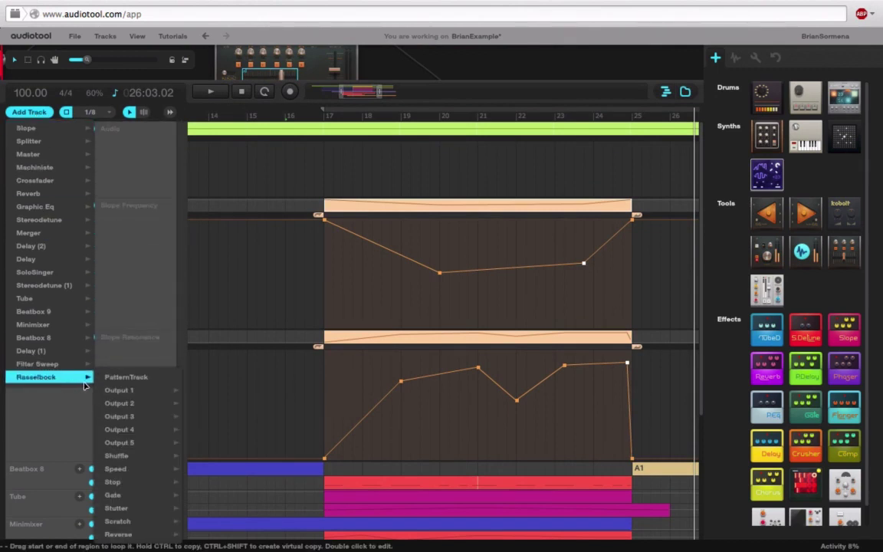
pyautogui.moveTo(131, 389)
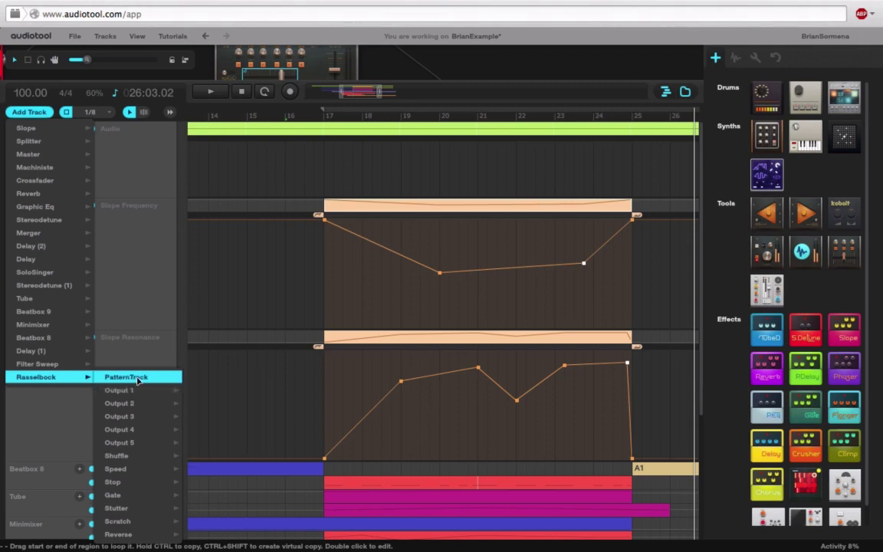
pyautogui.click(138, 380)
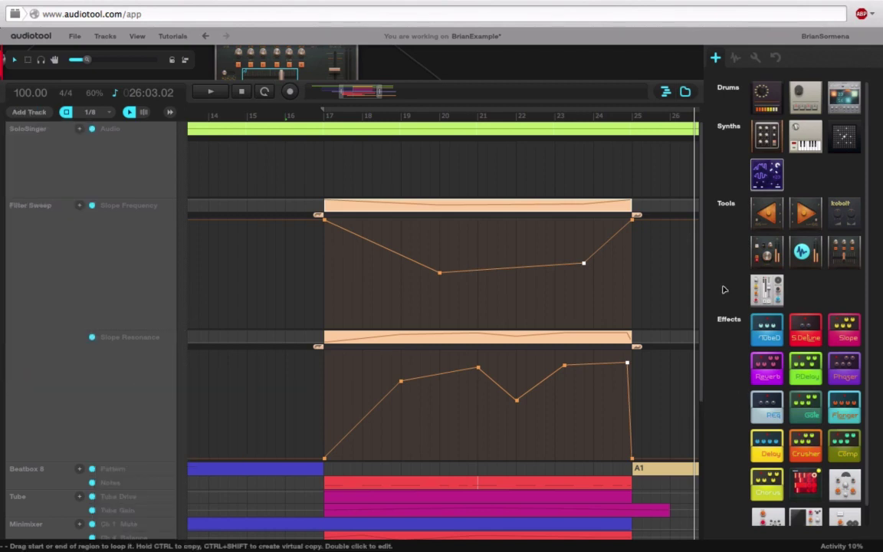
# Create an A1 pattern region on the Rasselbock track, spanning bar 21 to 24.3.2.0.
pyautogui.moveTo(700, 302); pyautogui.dragTo(687, 438)
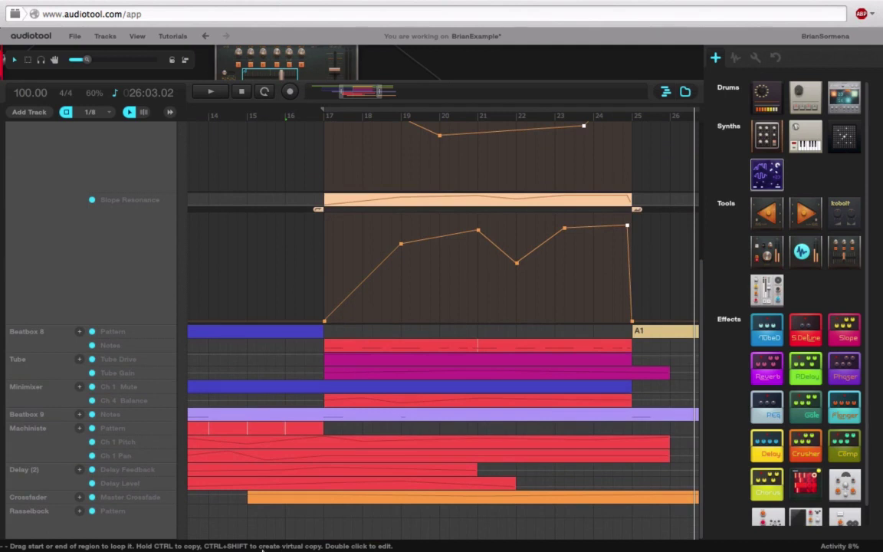
pyautogui.doubleClick(338, 514)
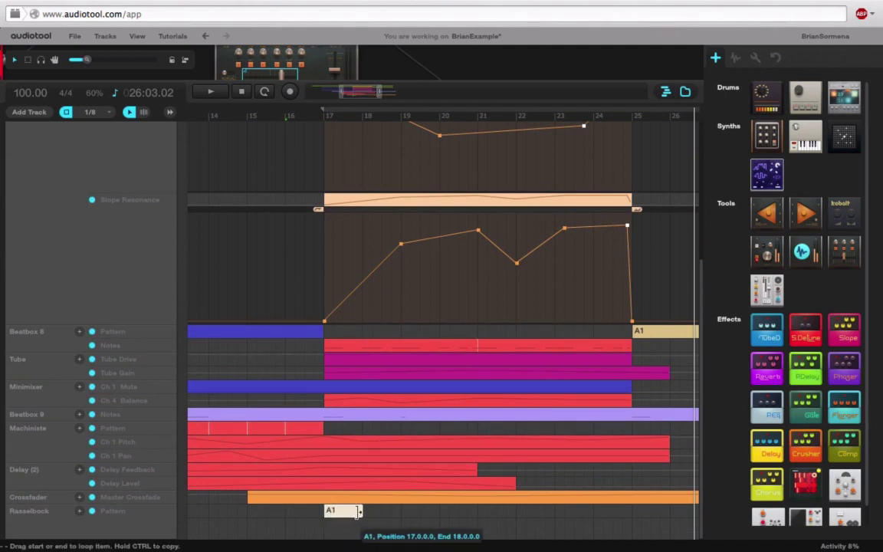
pyautogui.moveTo(385, 513); pyautogui.dragTo(618, 528)
pyautogui.moveTo(618, 528); pyautogui.dragTo(628, 528)
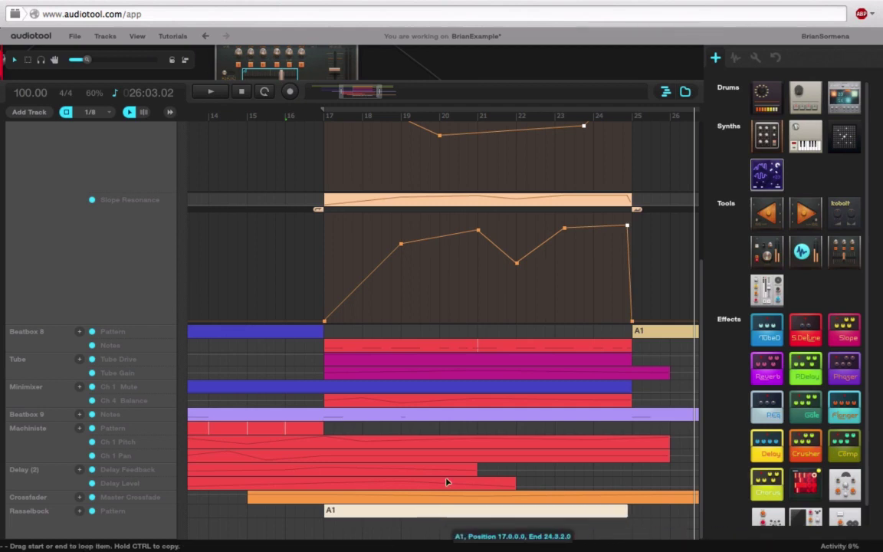
pyautogui.moveTo(325, 515); pyautogui.dragTo(477, 525)
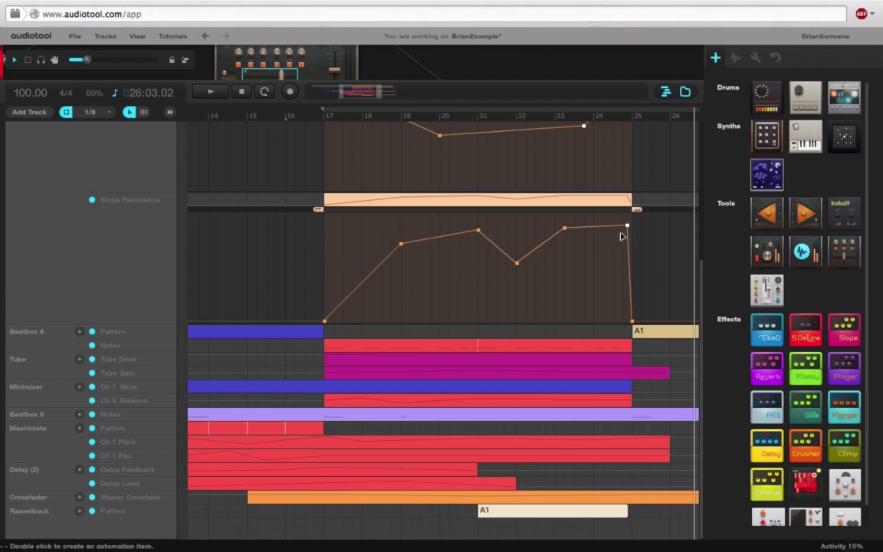
# Place the playhead at bar 21 and try a Shuffle block and a Speed block at the start of the Rasselbock pattern.
pyautogui.click(485, 119)
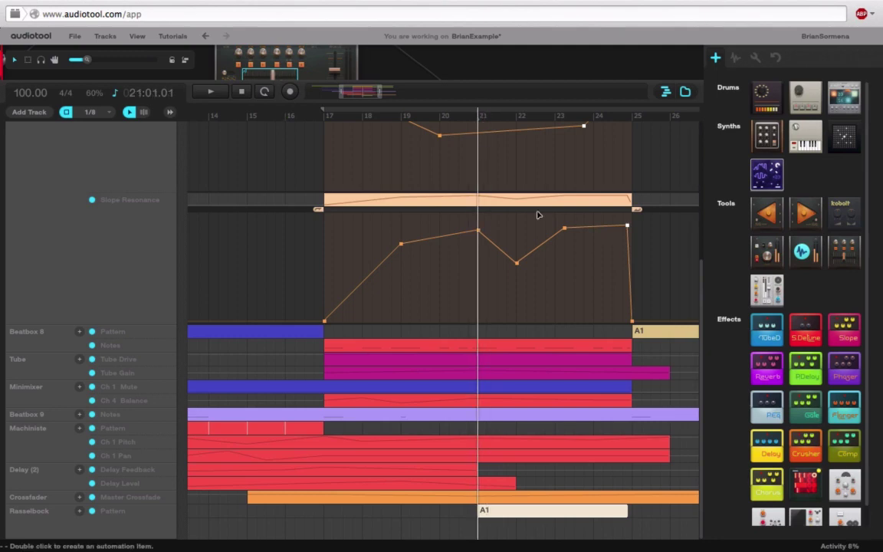
pyautogui.doubleClick(541, 89)
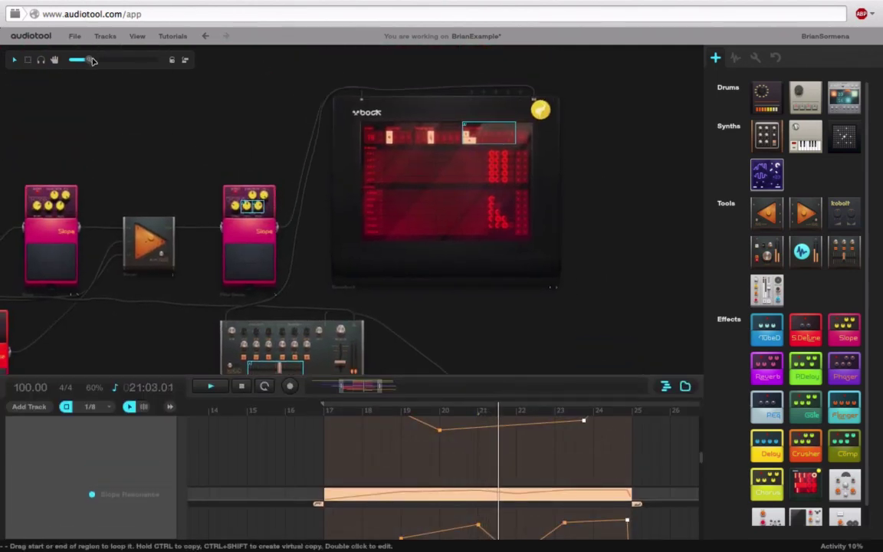
pyautogui.moveTo(87, 59); pyautogui.dragTo(117, 59)
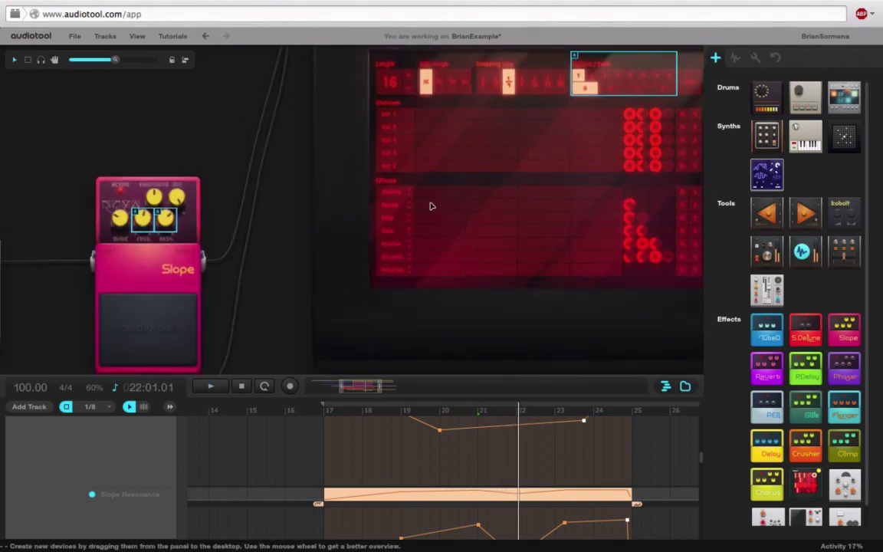
pyautogui.click(438, 198)
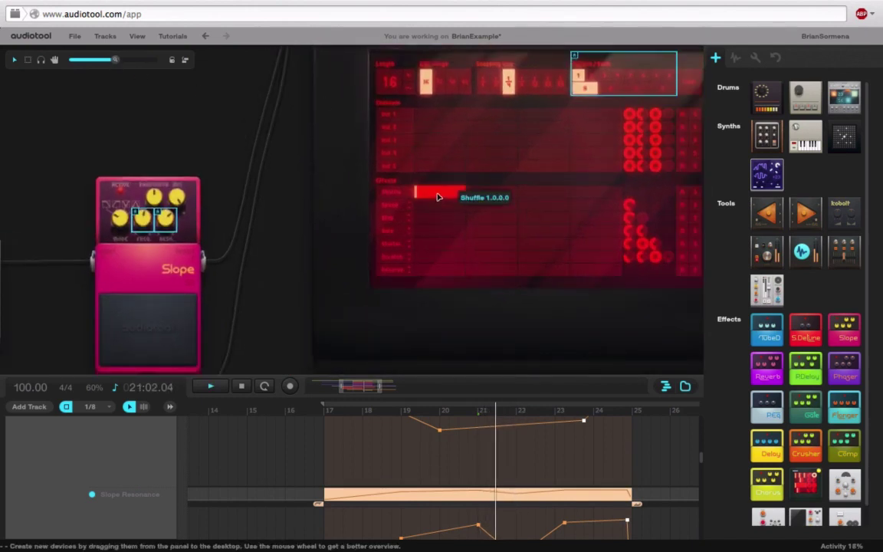
pyautogui.click(447, 209)
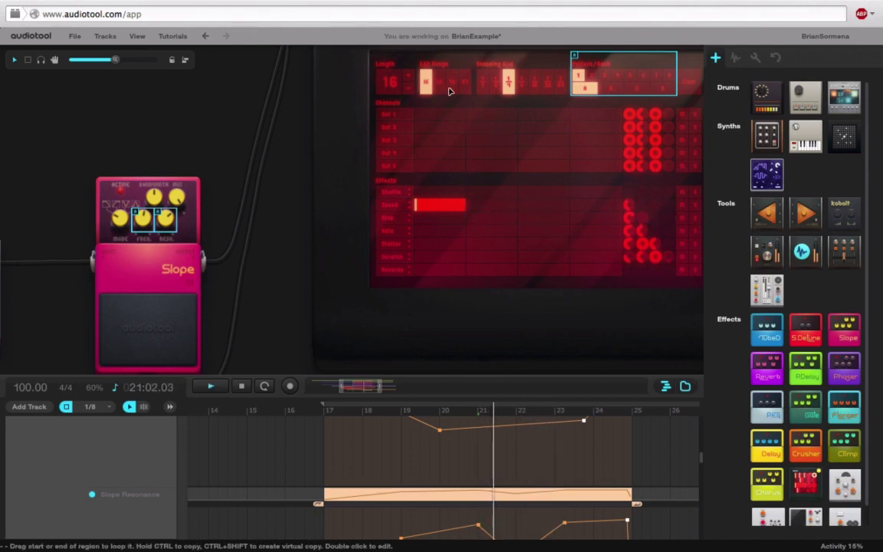
# Set the Rasselbock's snapping grid to 1/8 and place a Shuffle block at 1.0.0.0 and a Speed block at 1.0.2.0.
pyautogui.click(525, 84)
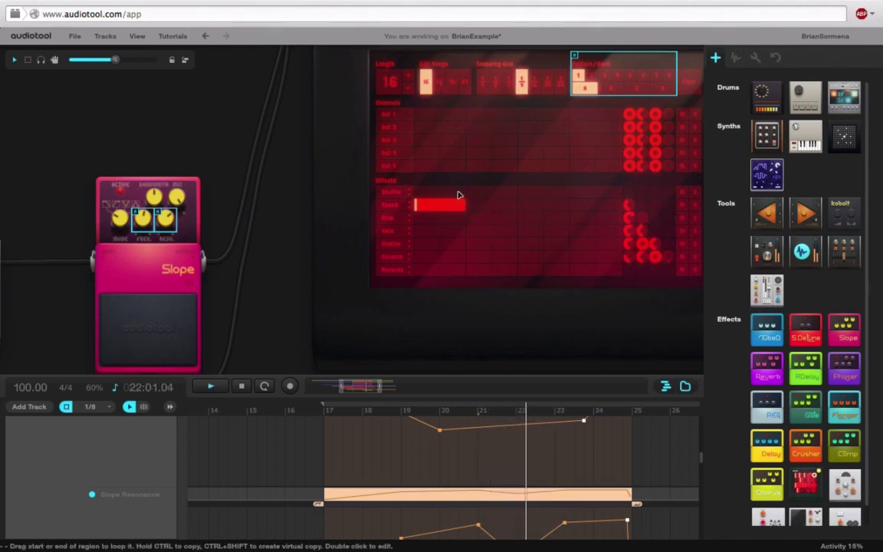
pyautogui.click(443, 206)
pyautogui.click(428, 208)
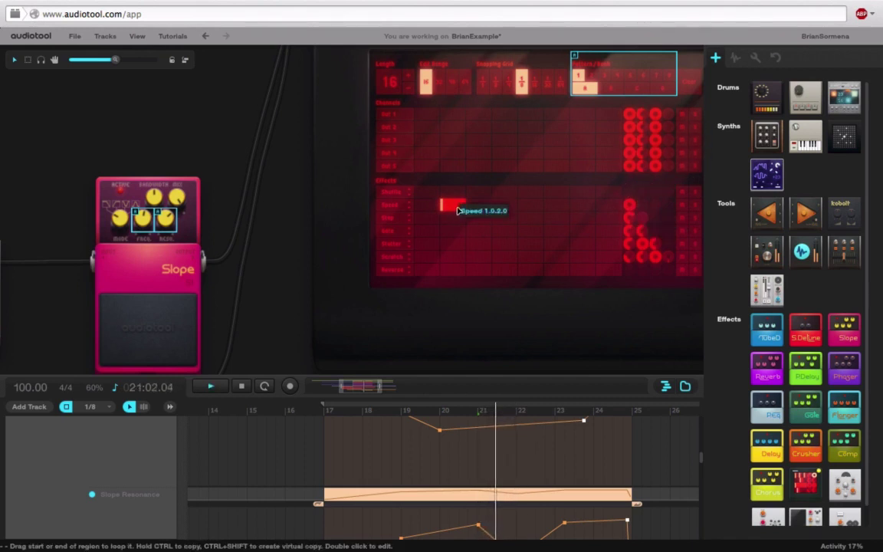
pyautogui.click(437, 195)
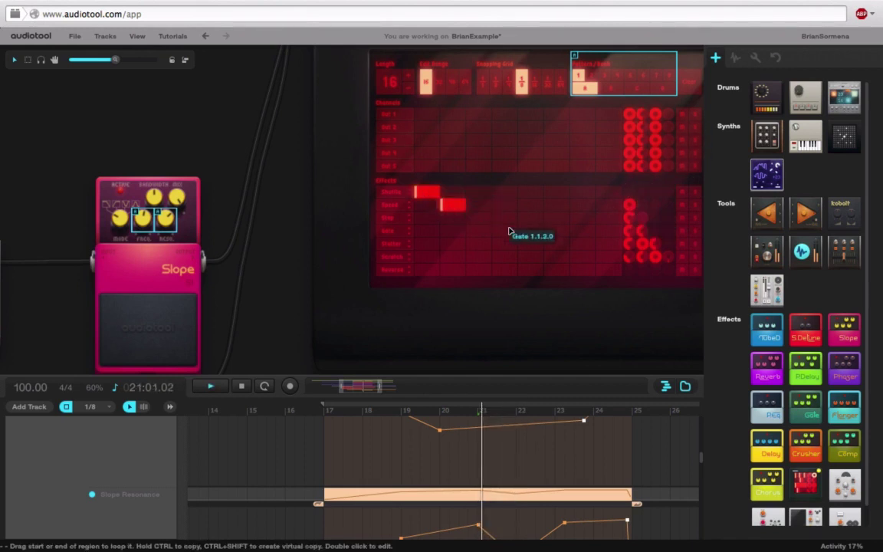
# Try a Scratch block on the pattern's second beat and replace it with an eighth-note Reverse block.
pyautogui.moveTo(467, 257); pyautogui.dragTo(516, 262)
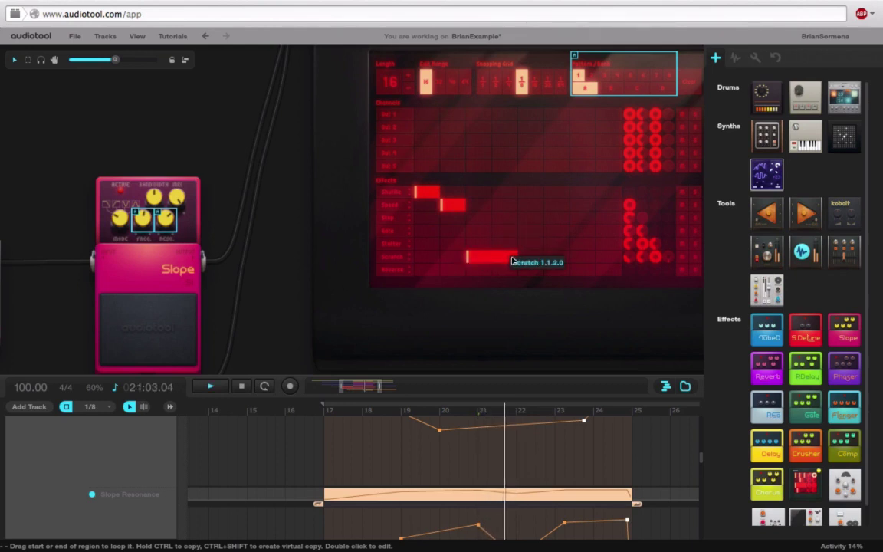
pyautogui.click(514, 261)
pyautogui.moveTo(467, 270); pyautogui.dragTo(504, 275)
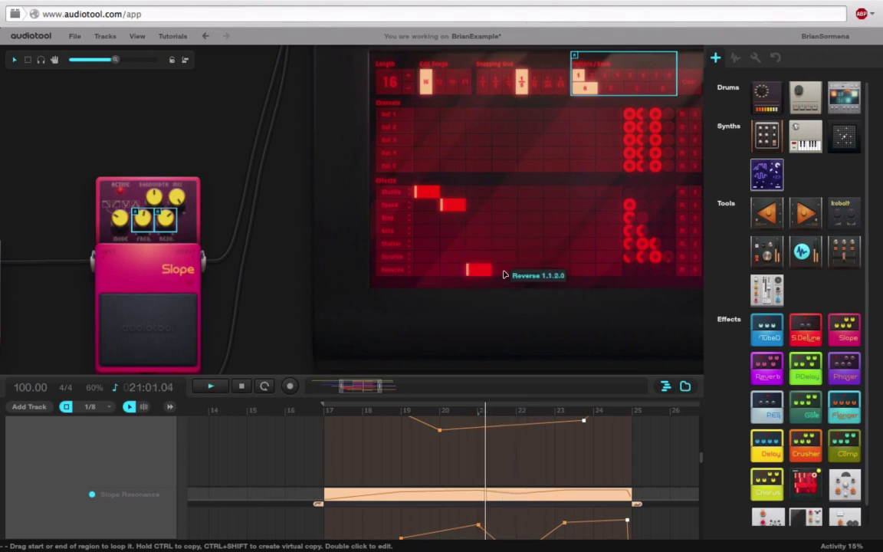
# Add a Stutter block over the pattern's last three eighth-note steps and adjust the Stutter rate and pitch.
pyautogui.moveTo(545, 244); pyautogui.dragTo(605, 250)
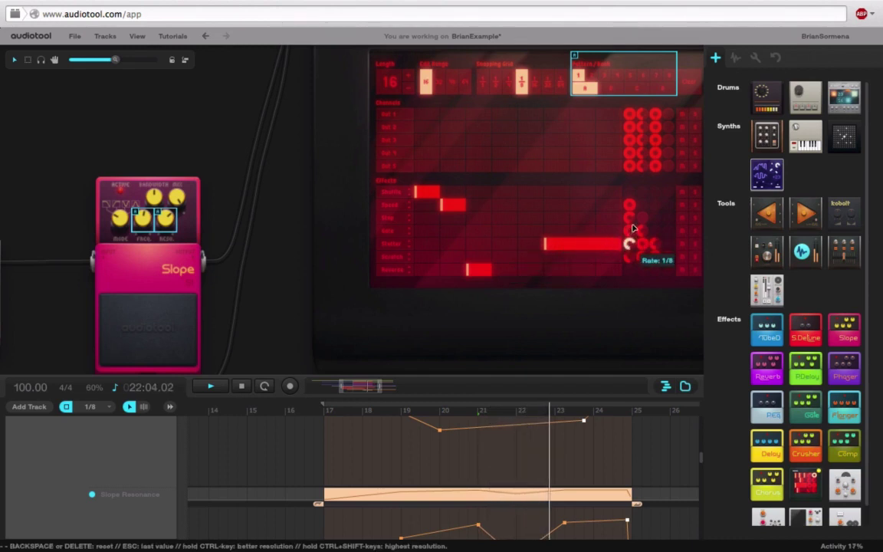
pyautogui.moveTo(633, 228); pyautogui.dragTo(634, 251)
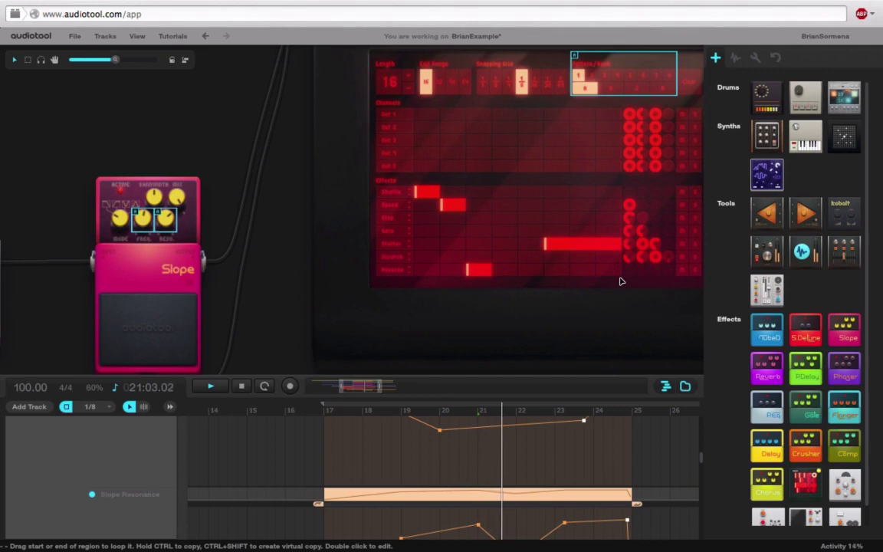
pyautogui.moveTo(653, 246); pyautogui.dragTo(656, 253)
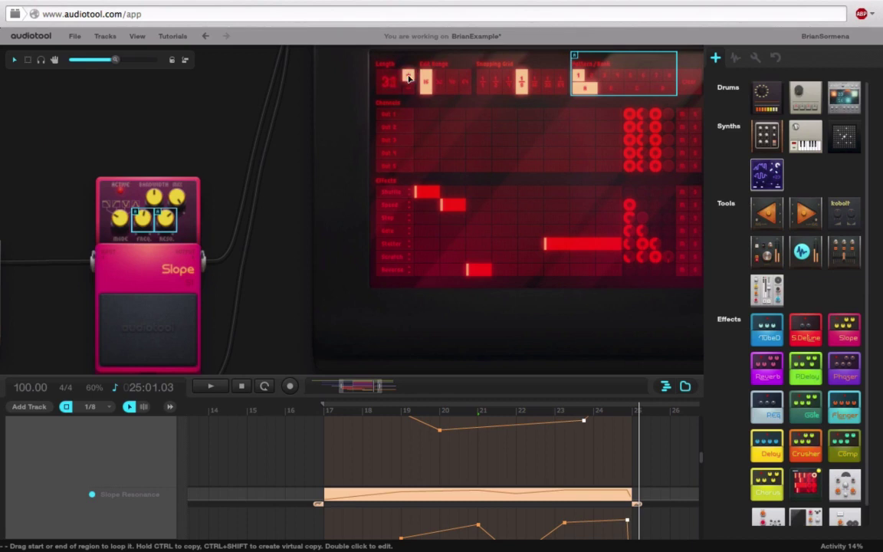
# Try a pattern length of 32 with the edit range on the second set of steps in the Rasselbock.
pyautogui.click(442, 83)
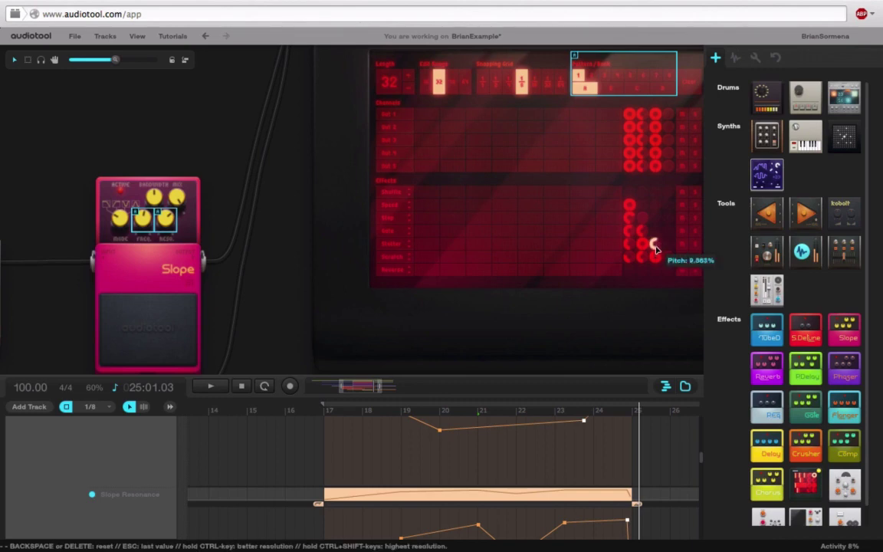
pyautogui.click(430, 85)
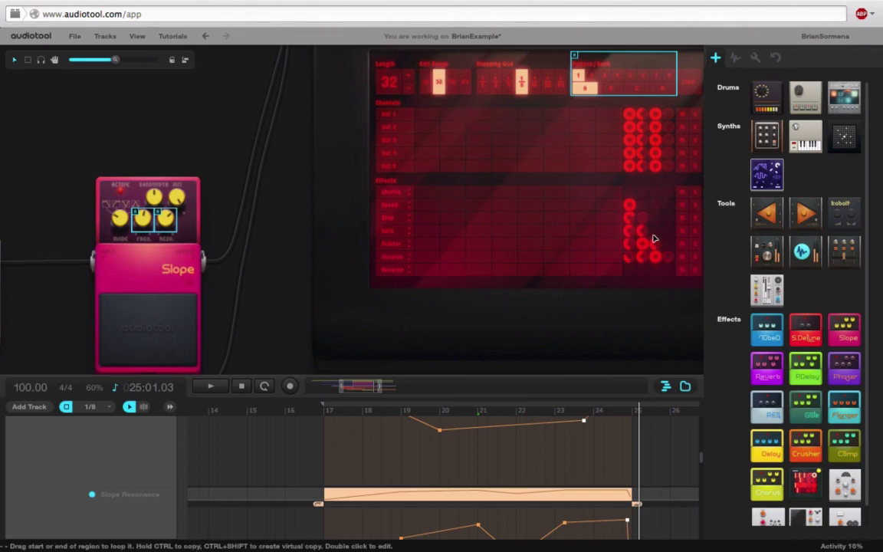
pyautogui.click(438, 82)
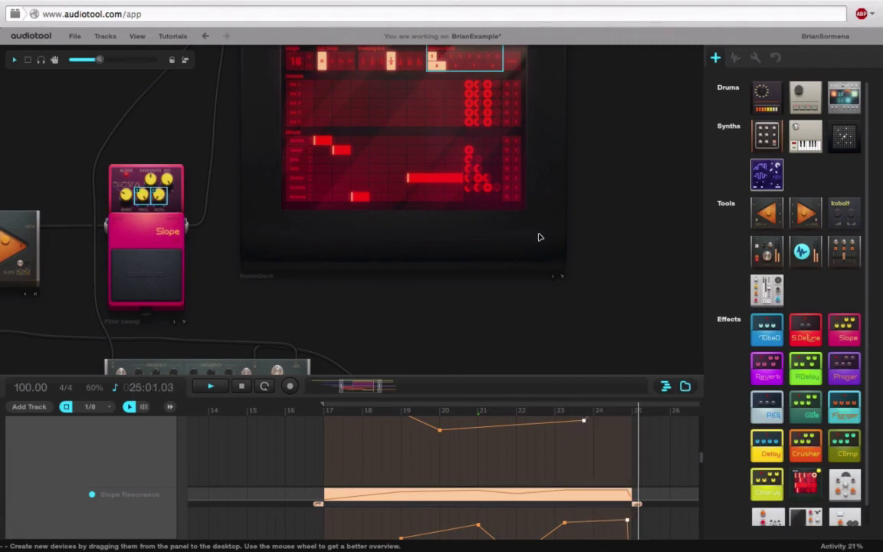
pyautogui.scroll(-3, 536, 331)
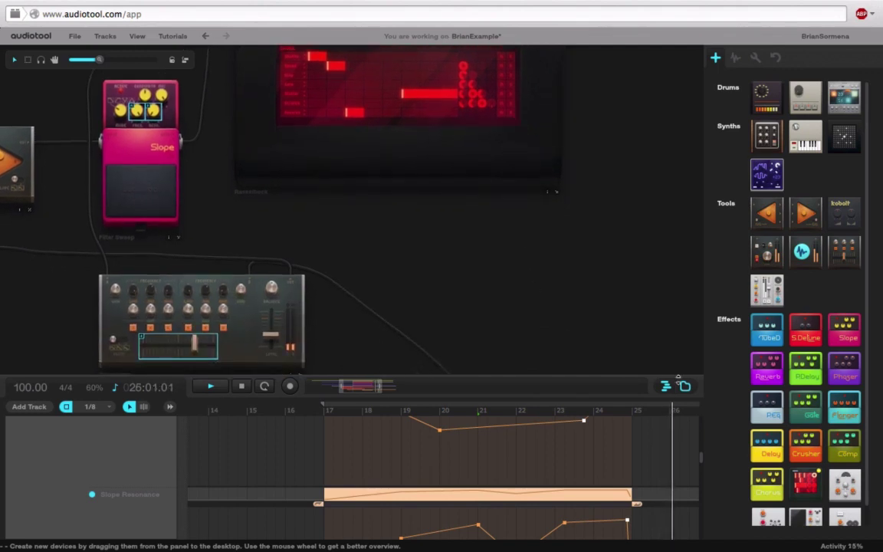
pyautogui.moveTo(421, 284); pyautogui.dragTo(522, 228)
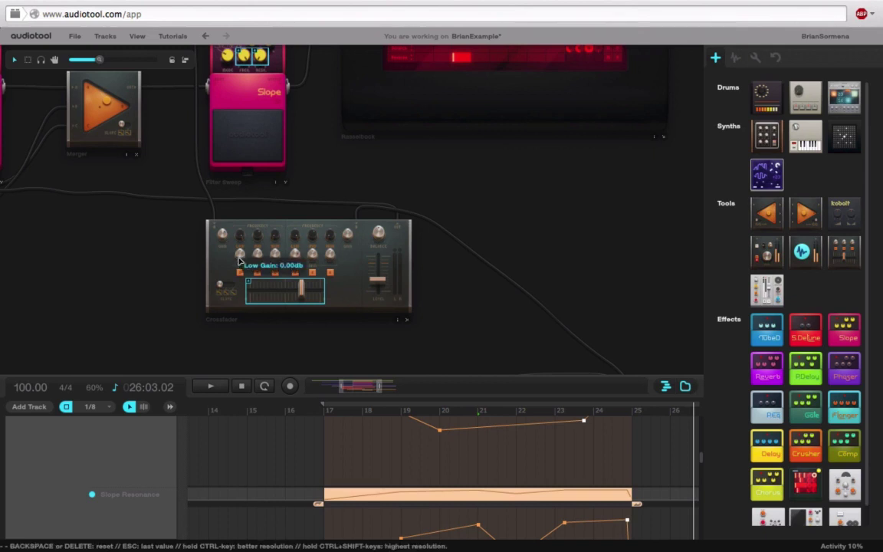
pyautogui.moveTo(503, 237); pyautogui.dragTo(512, 288)
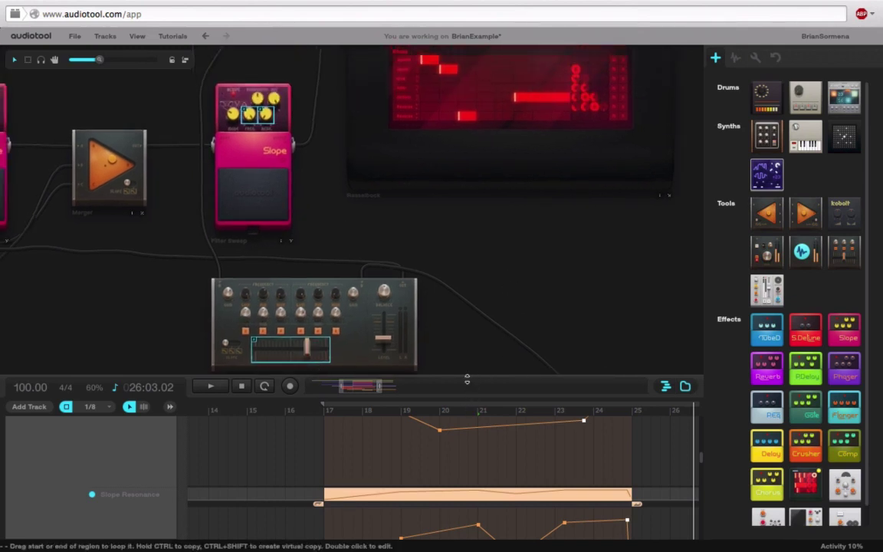
pyautogui.moveTo(467, 375); pyautogui.dragTo(452, 332)
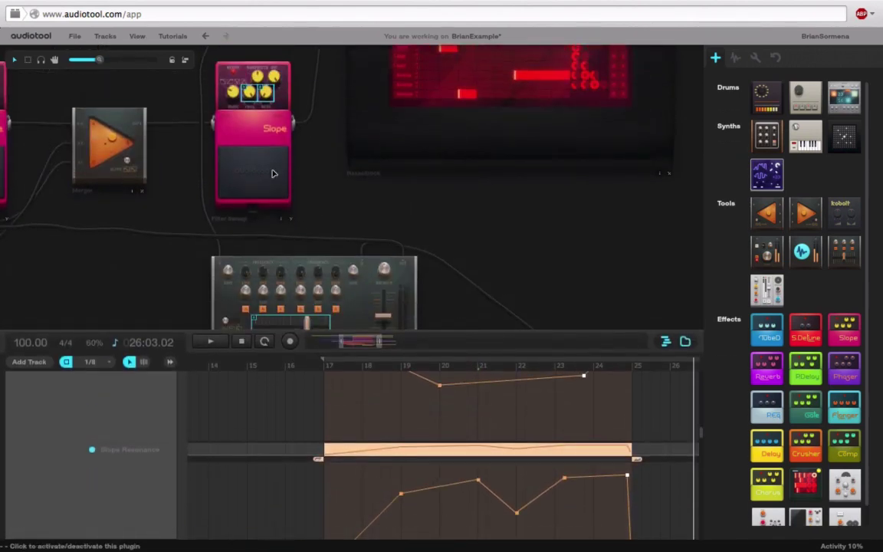
pyautogui.rightClick(247, 289)
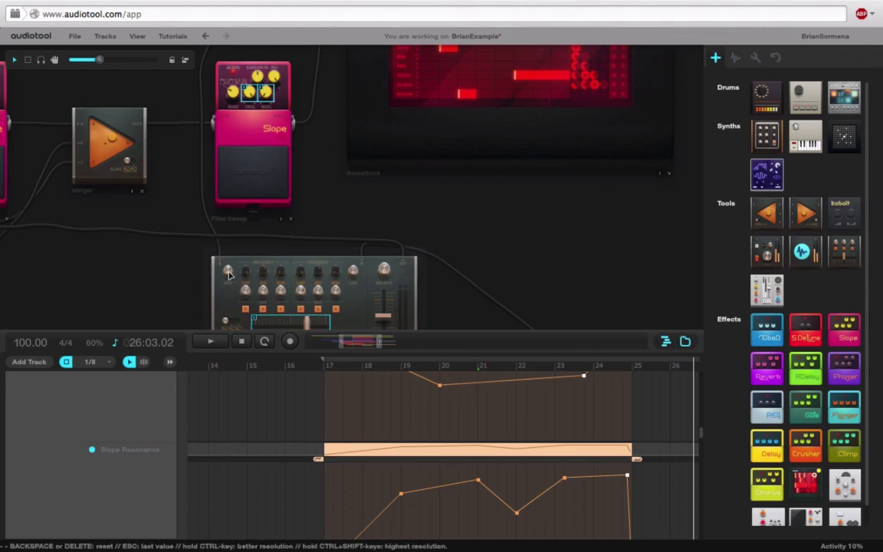
pyautogui.rightClick(228, 275)
pyautogui.click(276, 292)
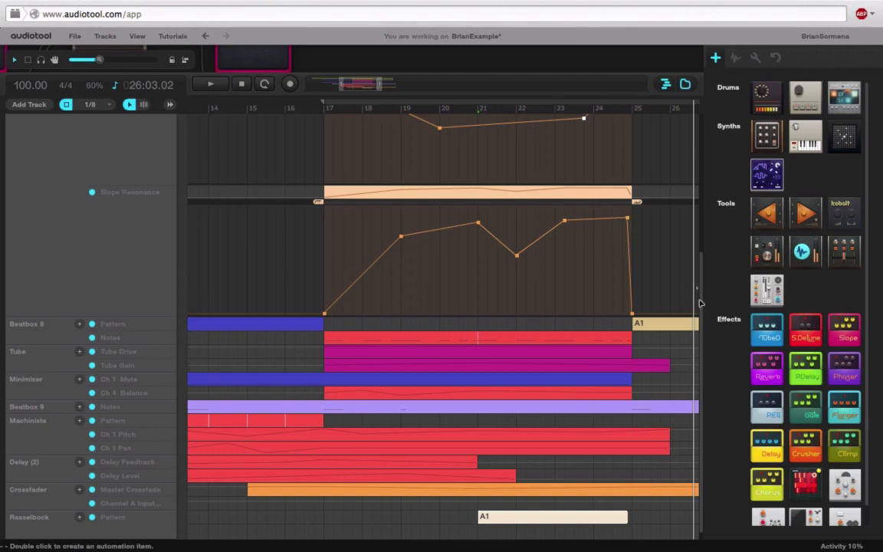
# Collapse the expanded Slope Resonance and Slope Frequency automation editors in the Filter Sweep track.
pyautogui.hscroll(2, 699, 303)
pyautogui.moveTo(703, 349)
pyautogui.mouseDown()
pyautogui.moveTo(703, 398)
pyautogui.moveTo(702, 146)
pyautogui.moveTo(700, 354)
pyautogui.mouseUp()
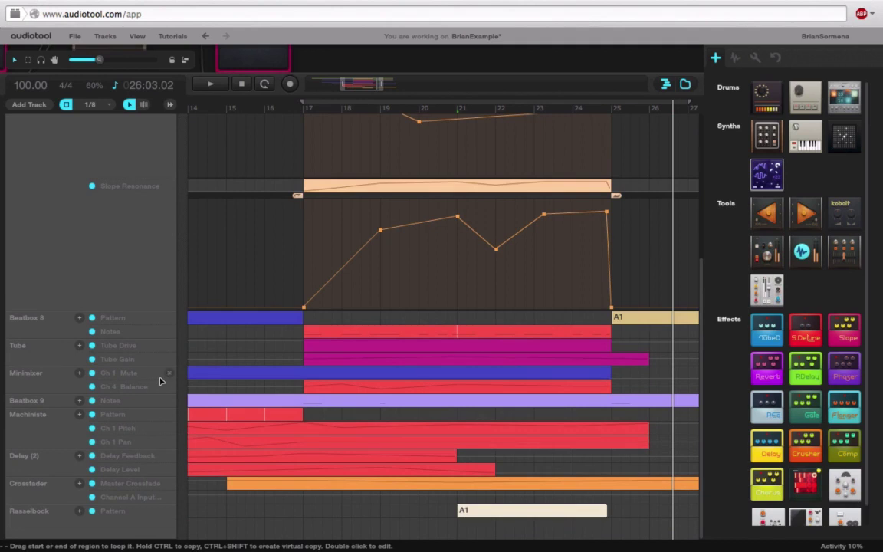
pyautogui.click(329, 189)
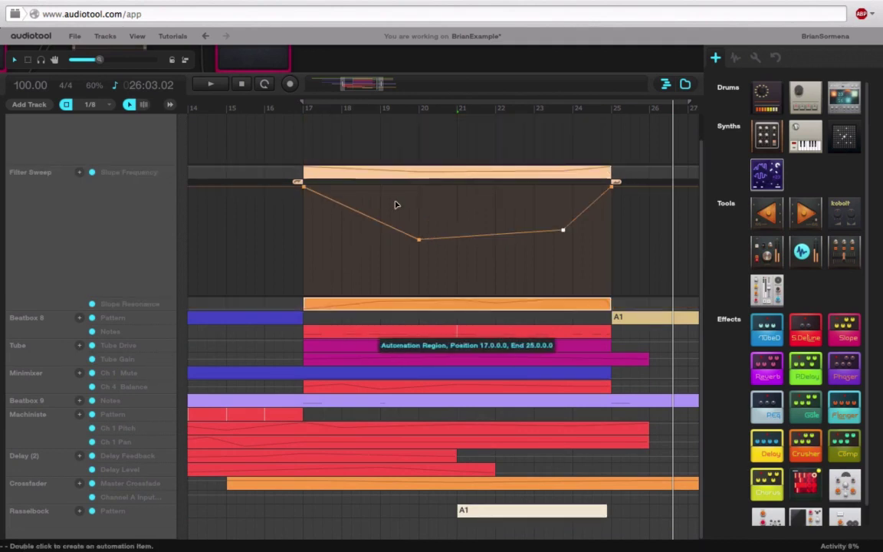
pyautogui.click(356, 175)
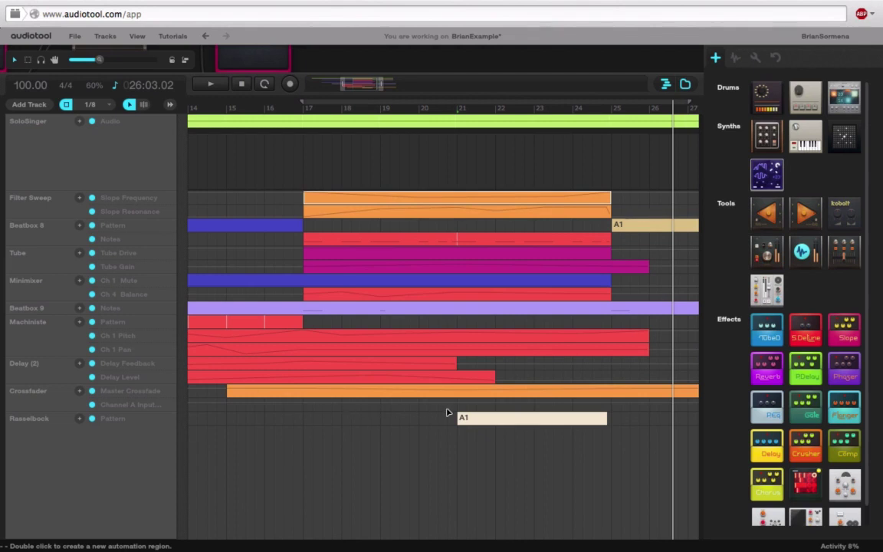
# Create an automation region on the Crossfader's Channel A input track from just before bar 17 to about bar 26 and open its curve.
pyautogui.doubleClick(398, 406)
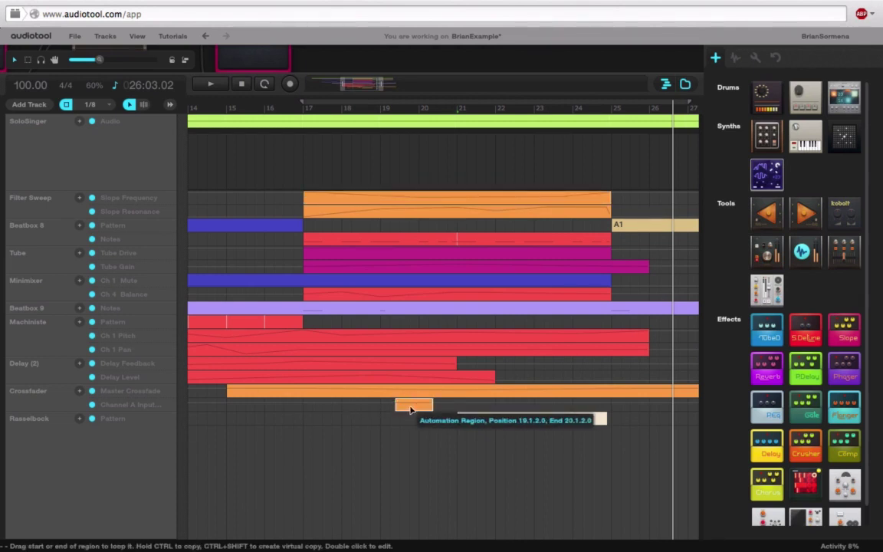
pyautogui.moveTo(413, 410)
pyautogui.mouseDown()
pyautogui.moveTo(317, 406)
pyautogui.moveTo(342, 415)
pyautogui.moveTo(647, 420)
pyautogui.mouseUp()
pyautogui.doubleClick(317, 406)
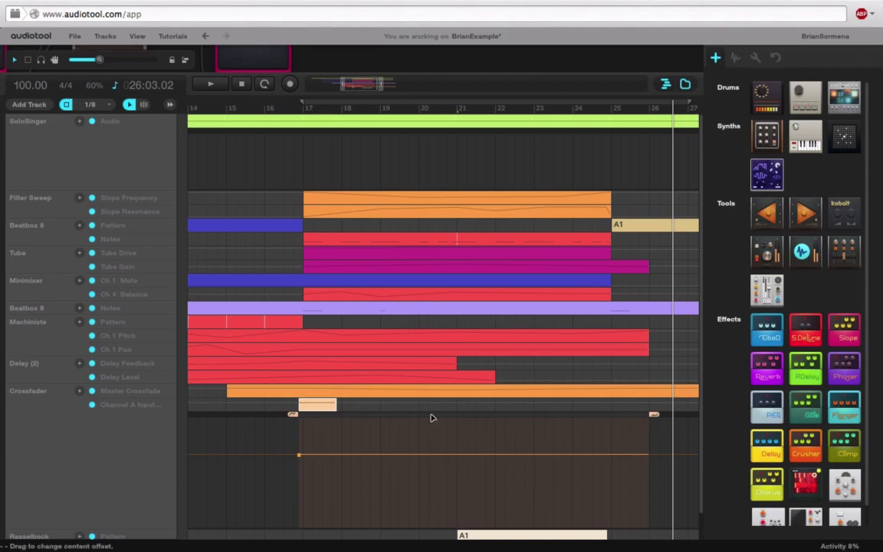
pyautogui.moveTo(340, 406); pyautogui.dragTo(653, 406)
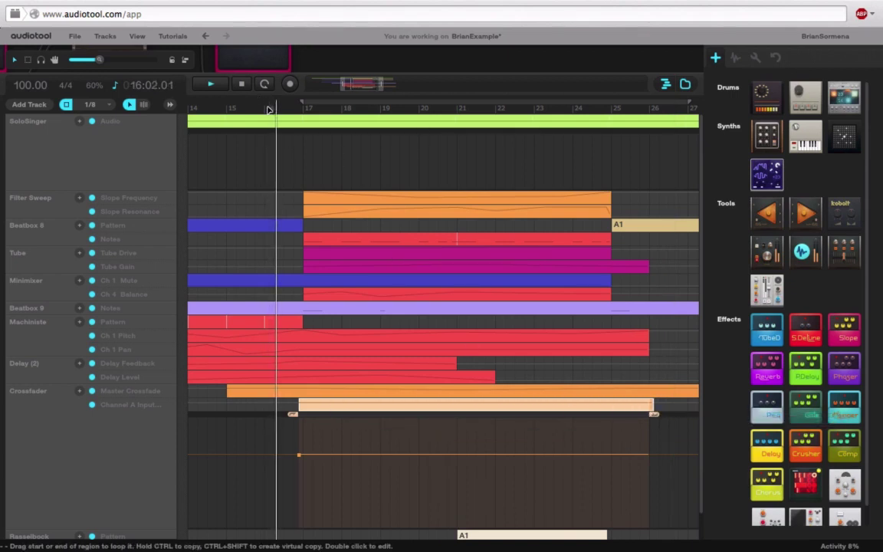
# Shape the Channel A gain curve level until about bar 18, rising towards the end with a final drop, and shorten the region to bar 25.
pyautogui.doubleClick(351, 454)
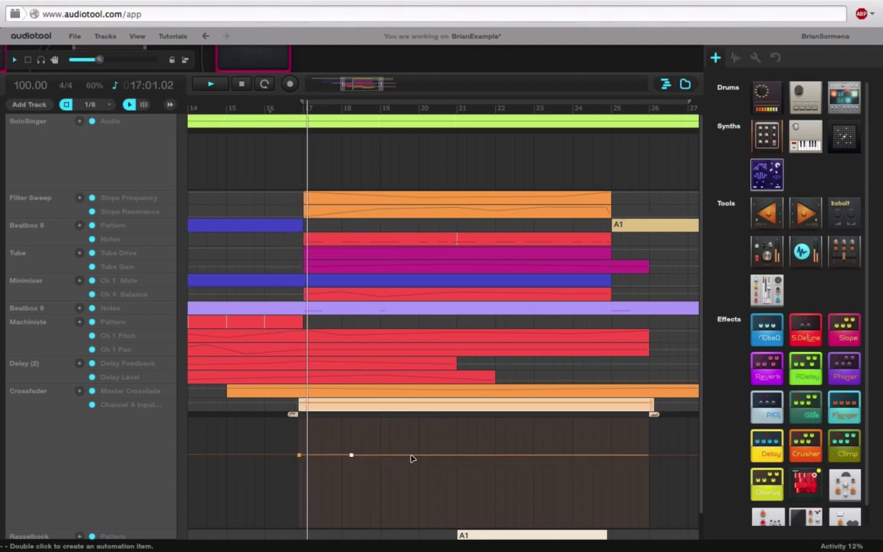
pyautogui.doubleClick(410, 456)
pyautogui.moveTo(410, 456); pyautogui.dragTo(471, 442)
pyautogui.moveTo(299, 455)
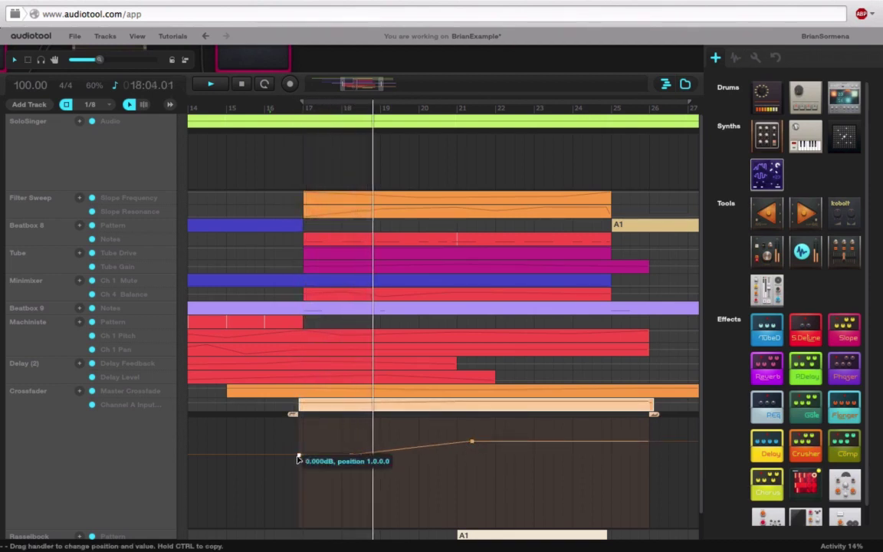
pyautogui.doubleClick(645, 442)
pyautogui.doubleClick(621, 443)
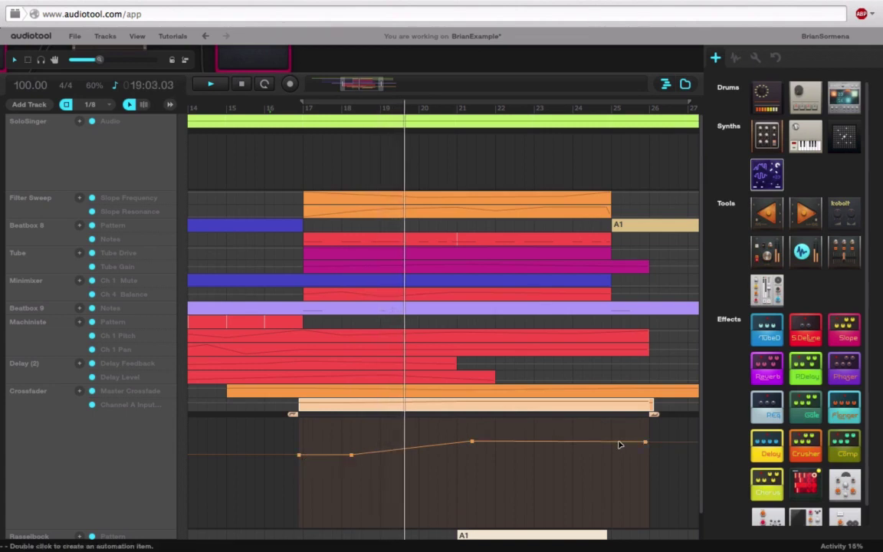
pyautogui.moveTo(645, 442)
pyautogui.mouseDown()
pyautogui.moveTo(649, 463)
pyautogui.moveTo(650, 454)
pyautogui.moveTo(620, 440)
pyautogui.moveTo(646, 432)
pyautogui.mouseUp()
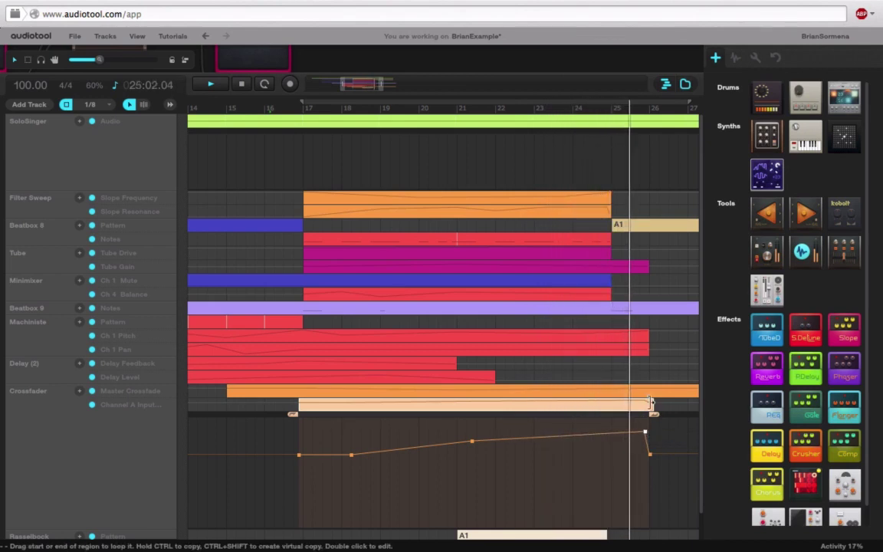
pyautogui.moveTo(651, 404)
pyautogui.mouseDown()
pyautogui.moveTo(614, 407)
pyautogui.moveTo(627, 432)
pyautogui.moveTo(616, 431)
pyautogui.mouseUp()
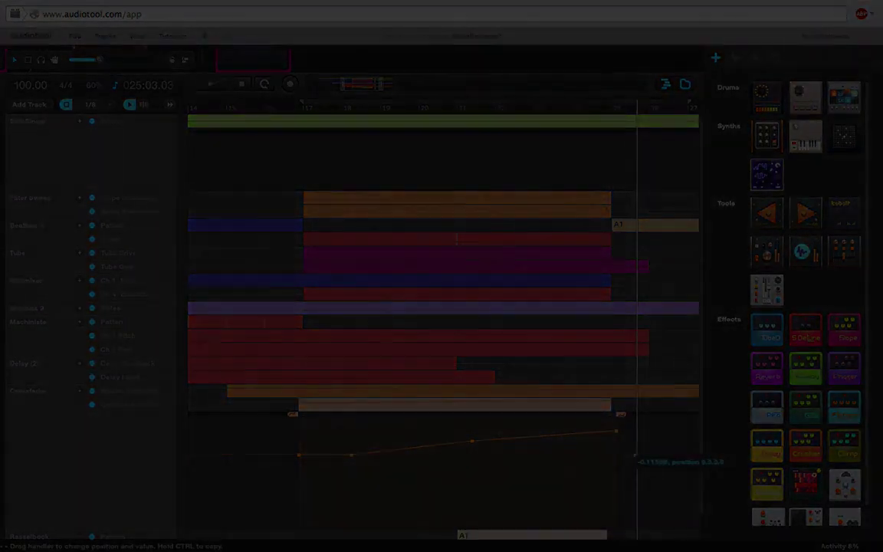